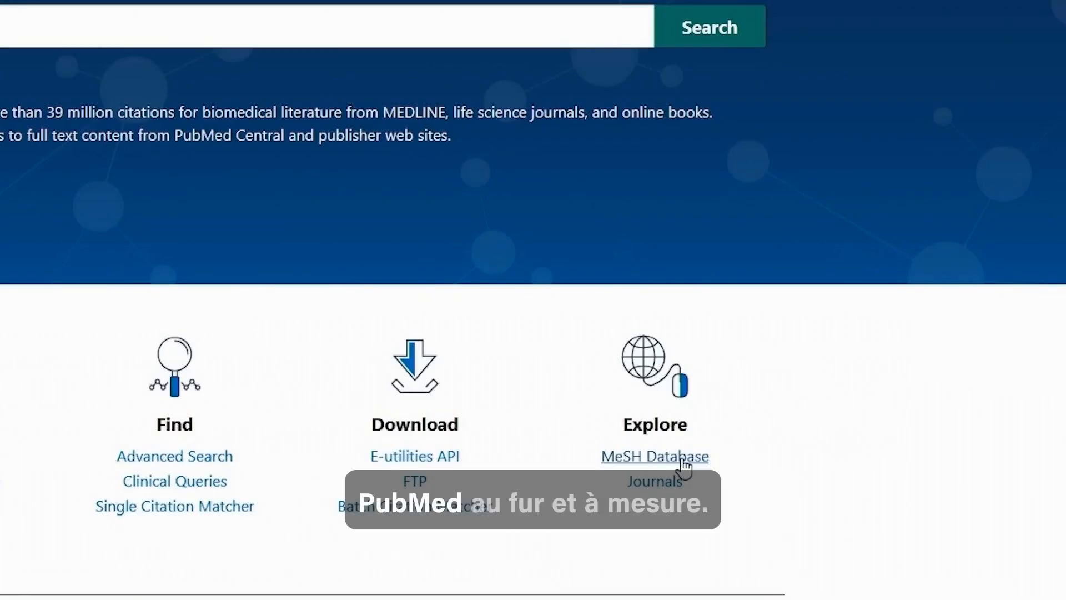
# Open the MeSH Database and search it for "infant premature".
pyautogui.click(654, 459)
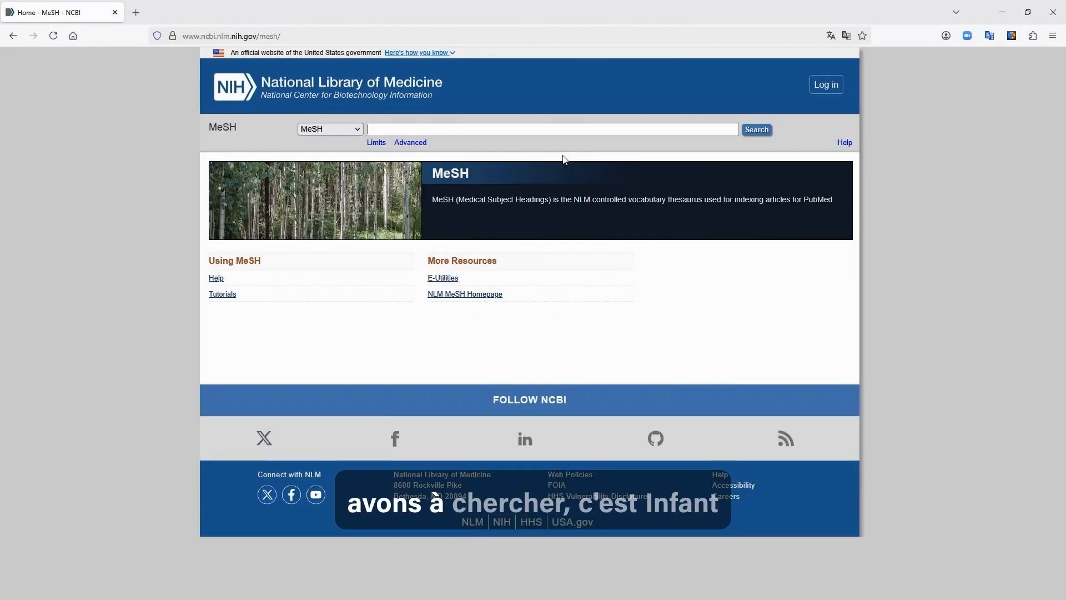
pyautogui.write('infant premature')
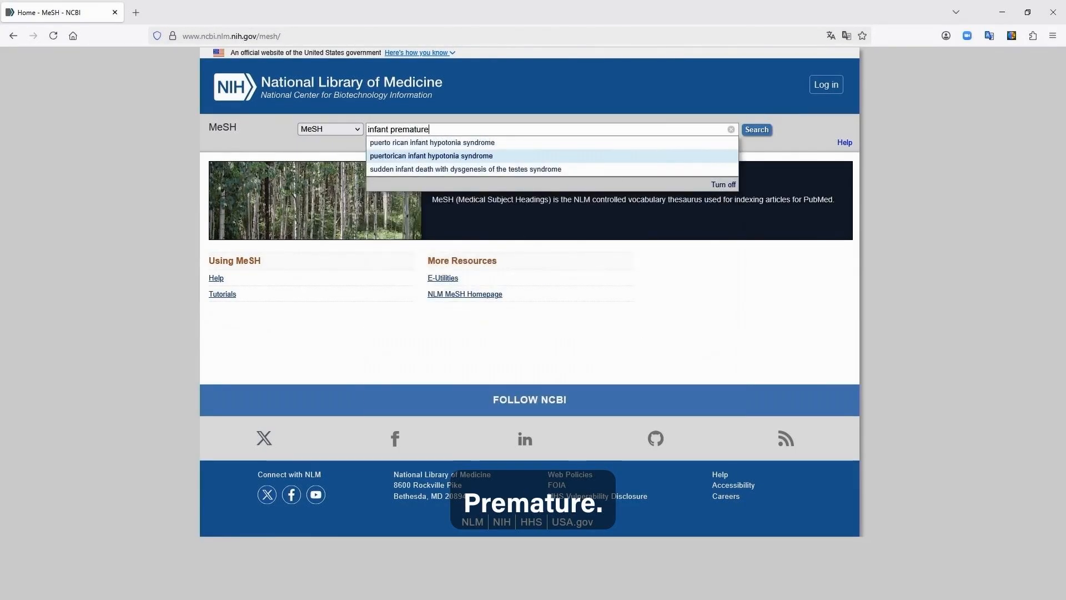
pyautogui.click(757, 130)
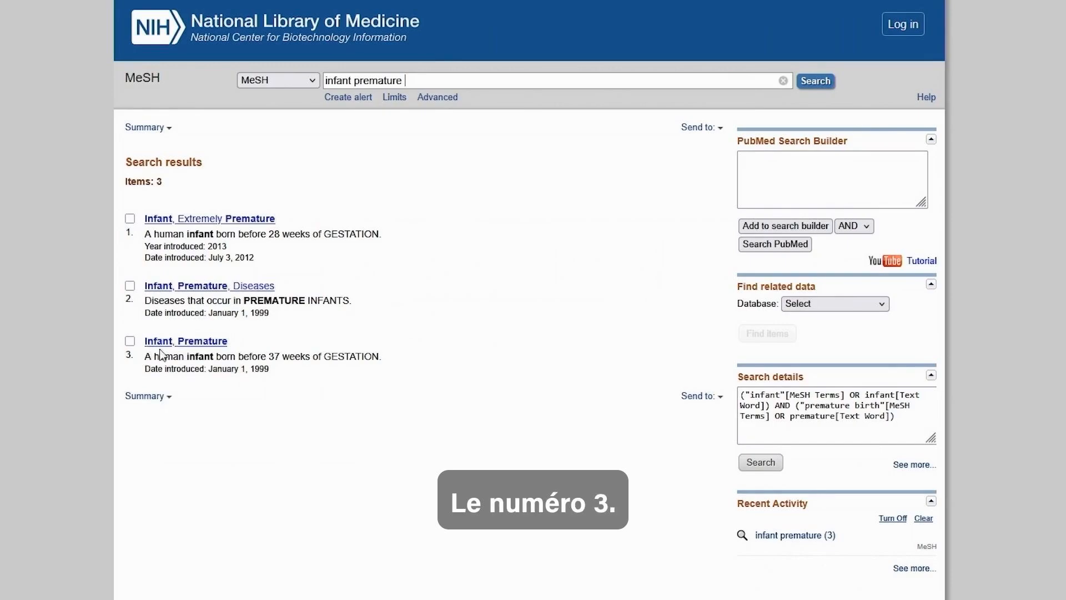
# Review the "Infant, Premature" MeSH record, including its entry terms and hierarchy, and return to the search results.
pyautogui.click(187, 344)
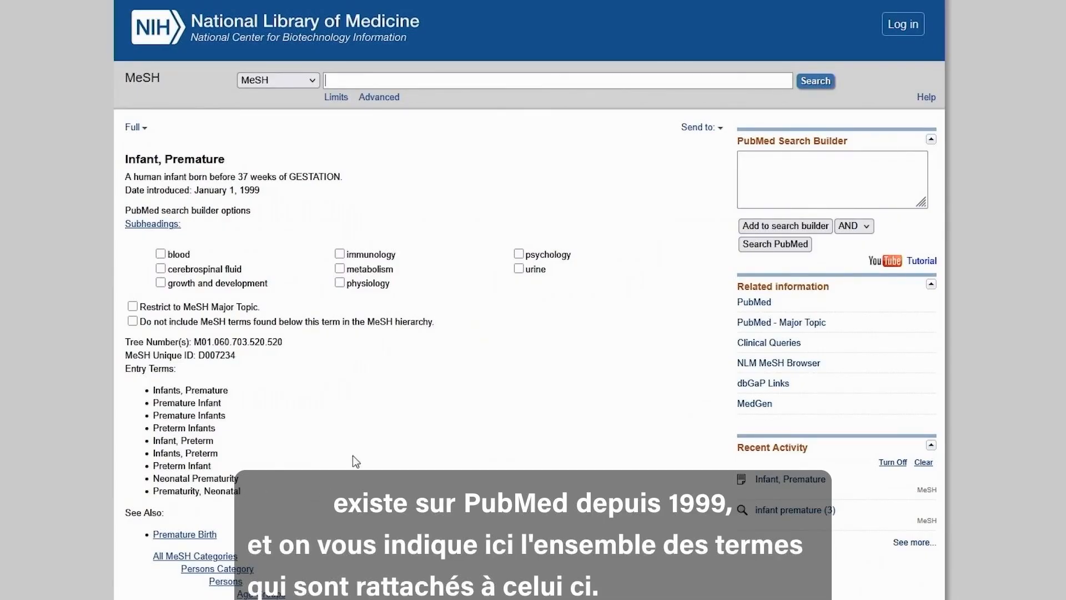
pyautogui.scroll(-1, 352, 452)
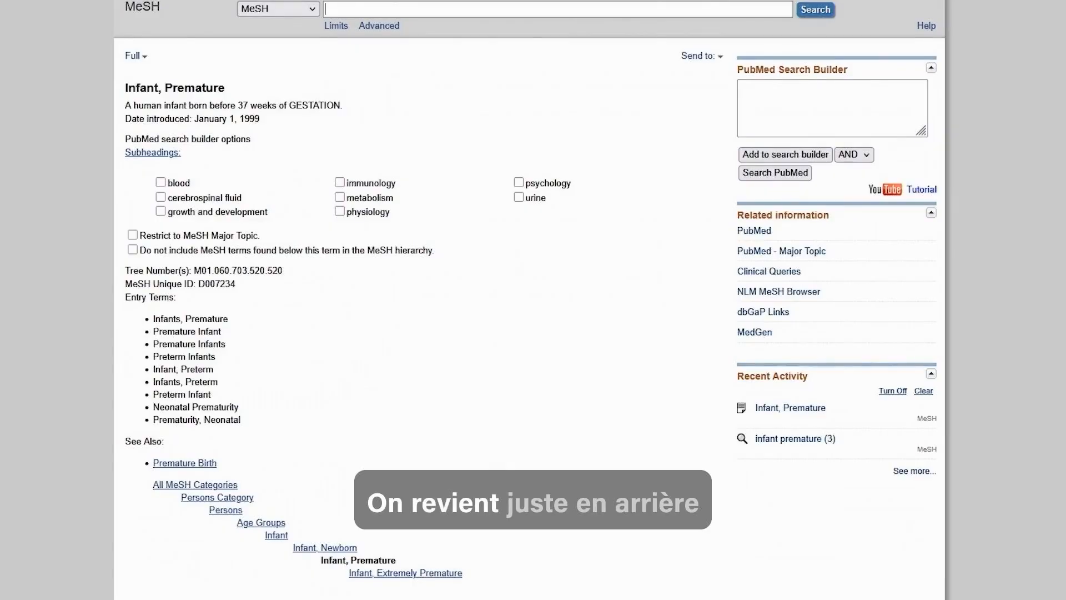
pyautogui.hotkey('alt', 'Left')
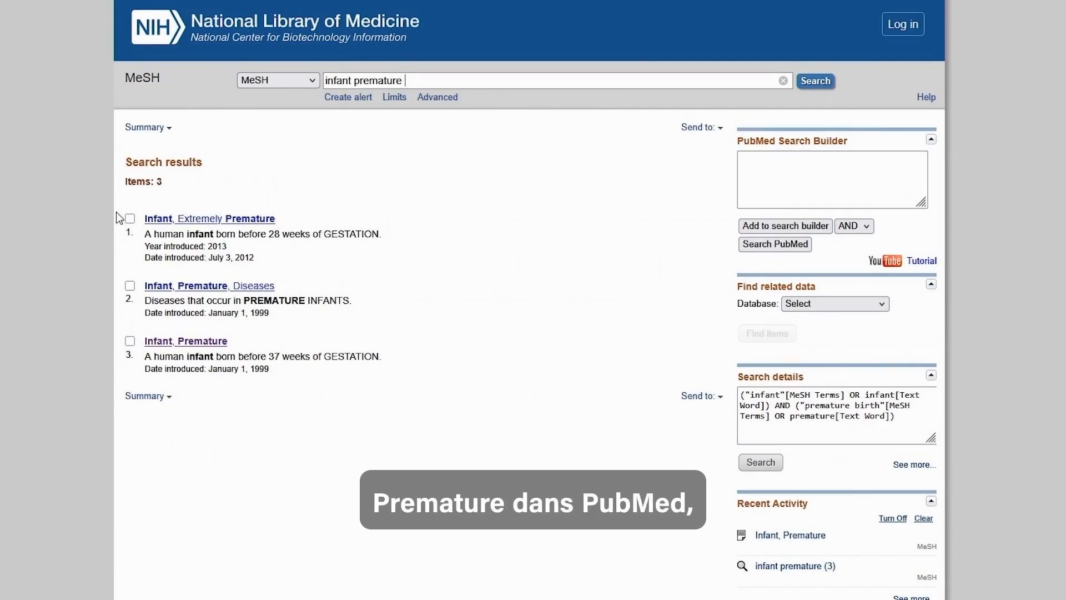
# Select the "Infant, Premature" heading, add it to the PubMed Search Builder and run the PubMed search.
pyautogui.click(130, 341)
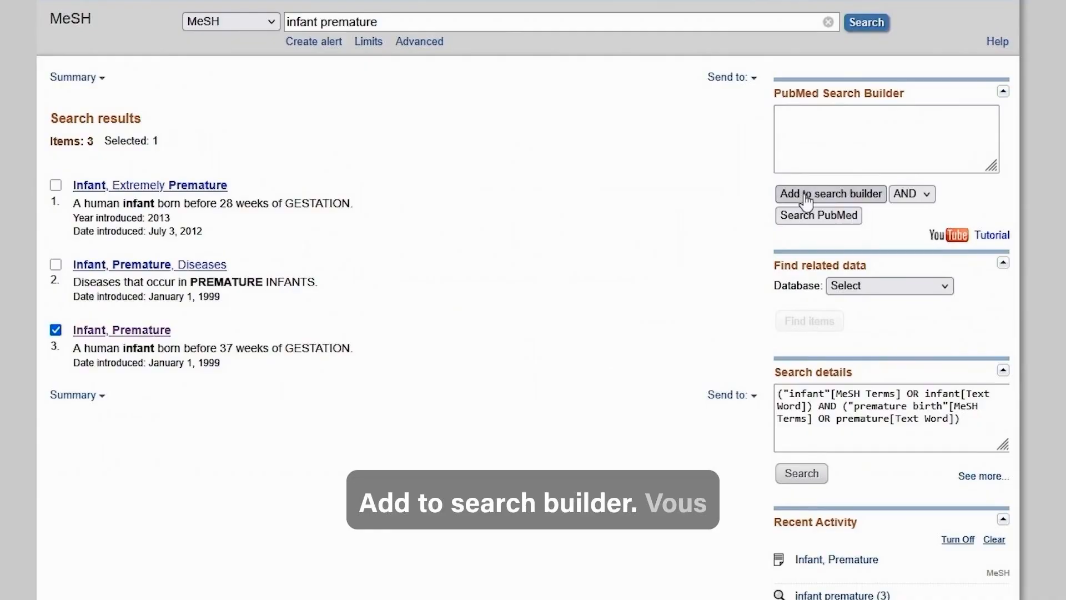
pyautogui.click(807, 200)
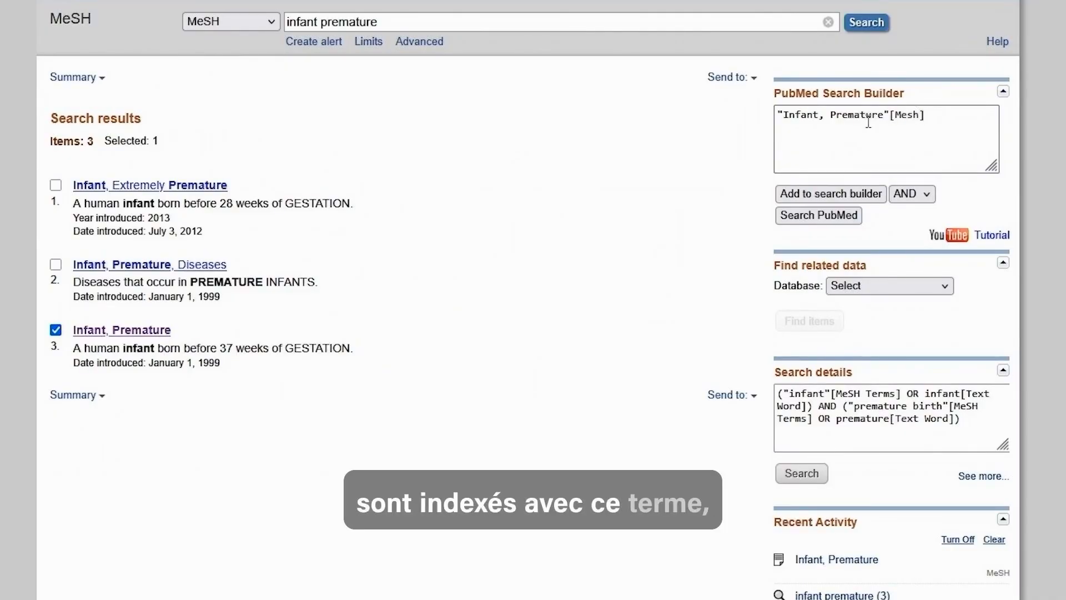
pyautogui.click(831, 218)
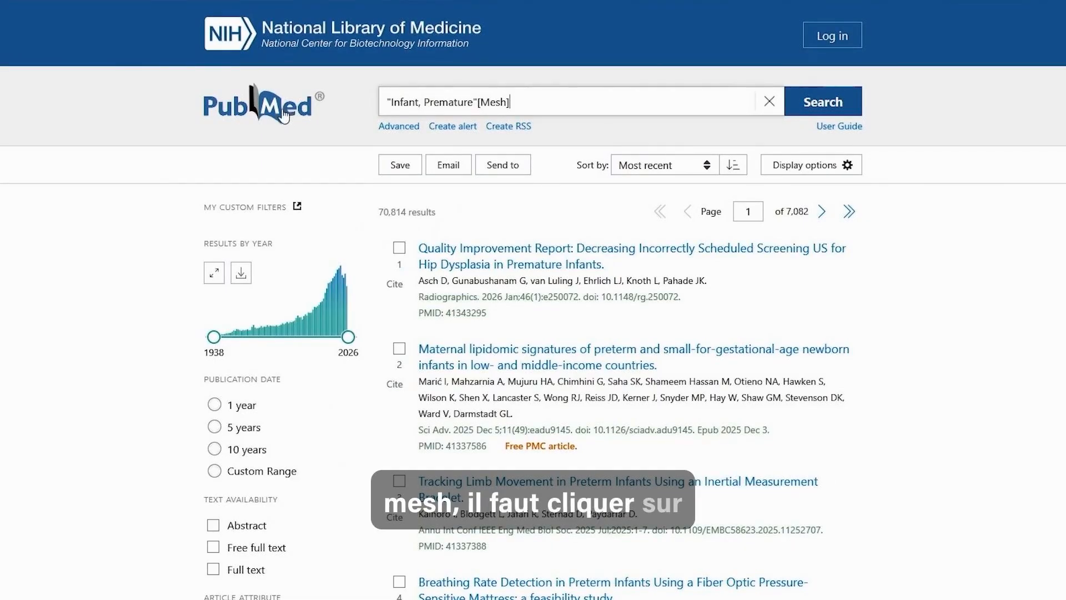
# Look up "sitting position" in the MeSH Database and run a PubMed search using the "Sitting Position" MeSH heading.
pyautogui.click(260, 115)
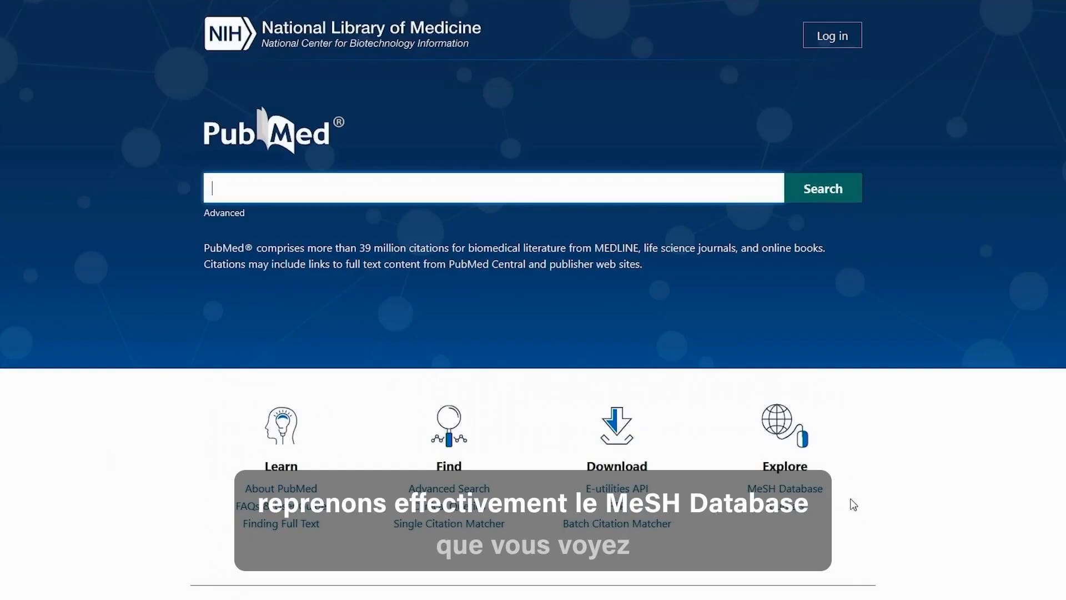
pyautogui.click(785, 488)
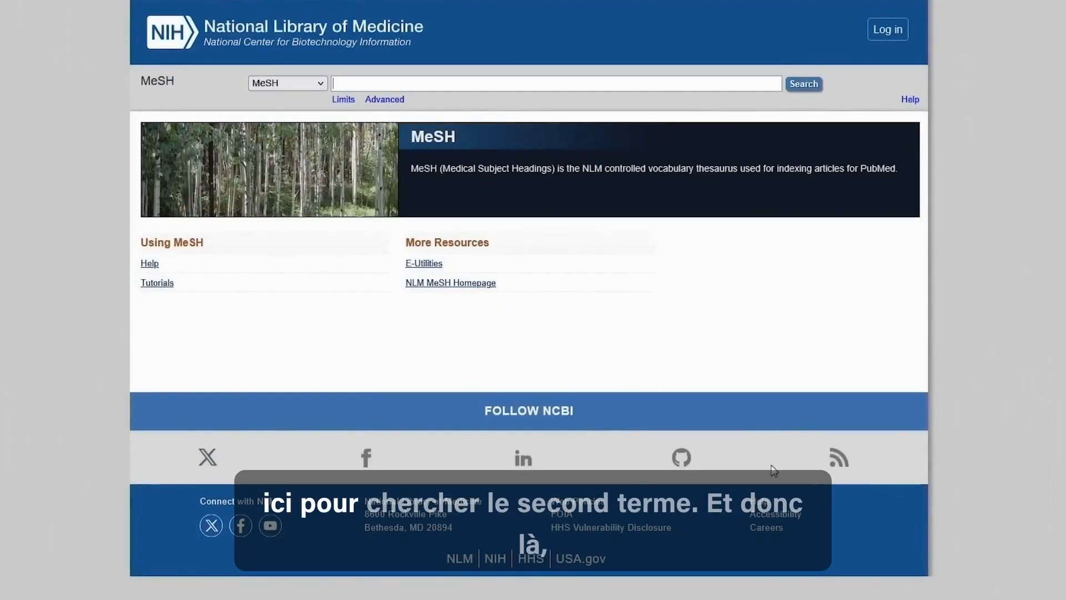
pyautogui.write('s')
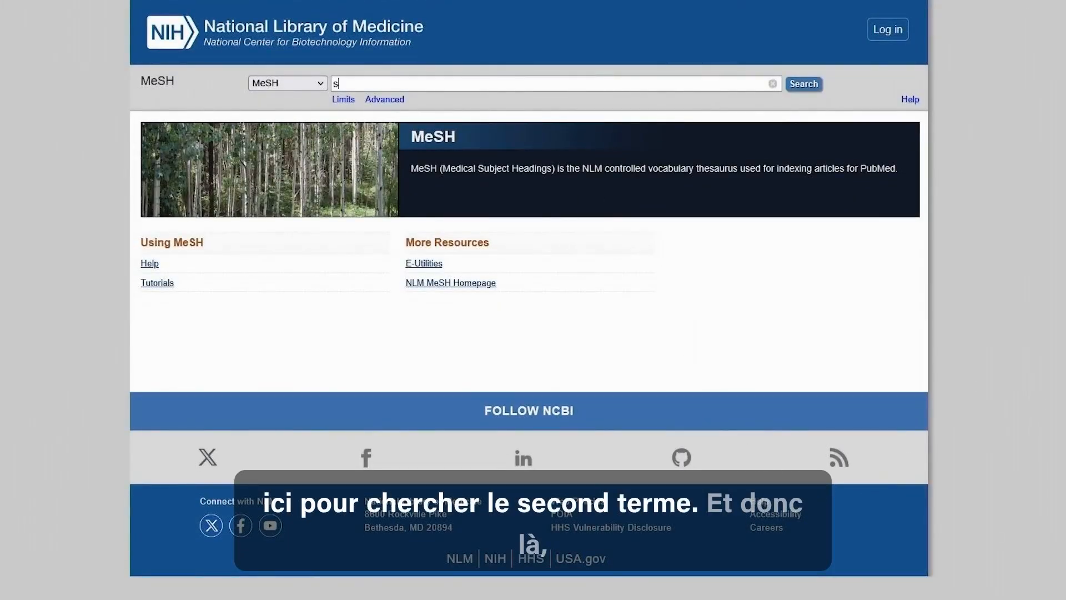
pyautogui.write('ittin')
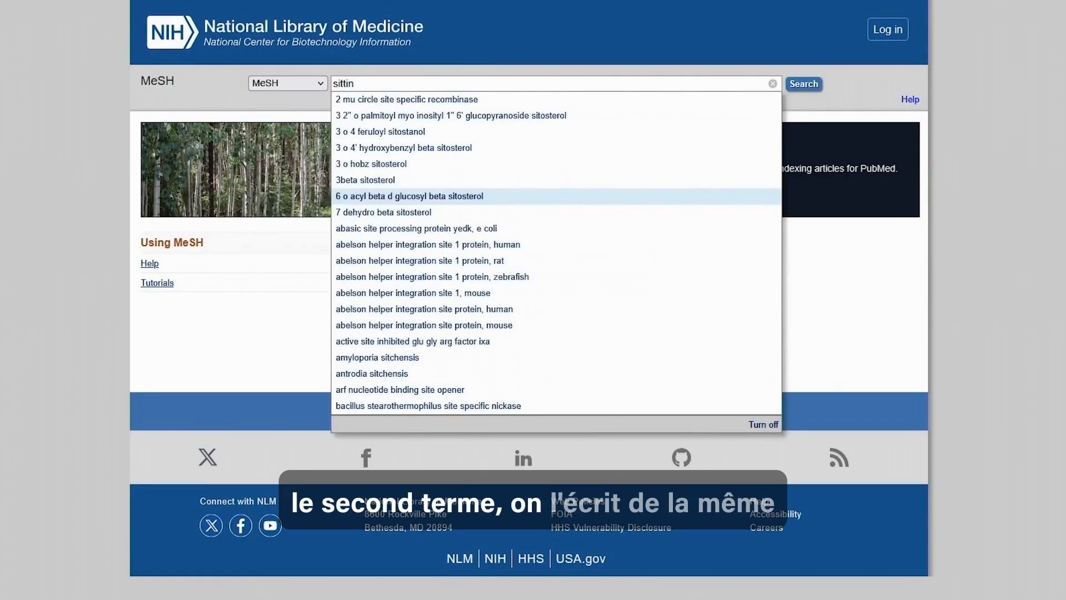
pyautogui.write('g pos')
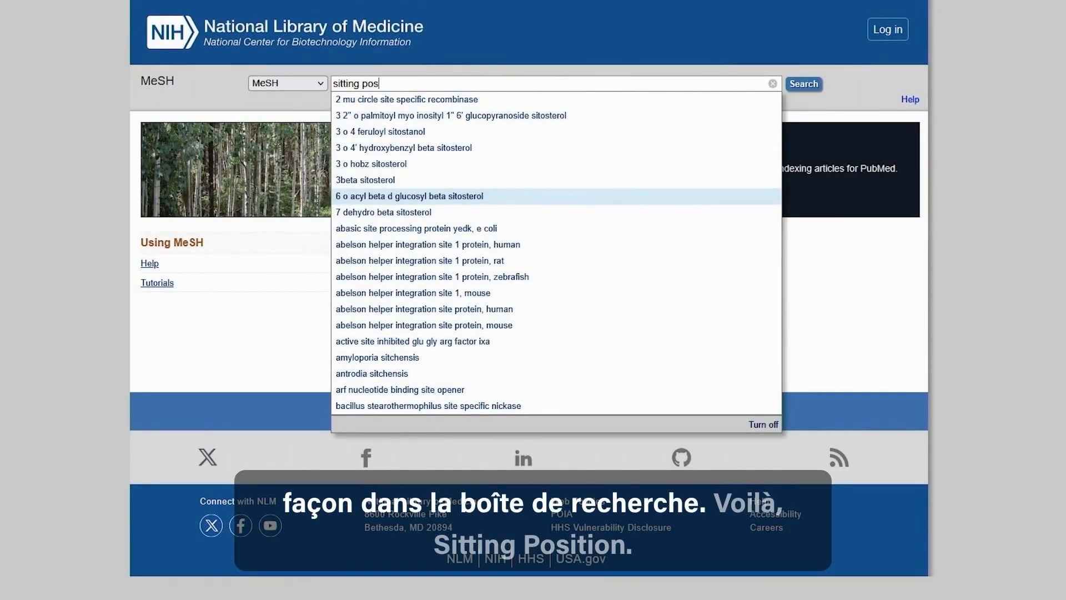
pyautogui.write('ition')
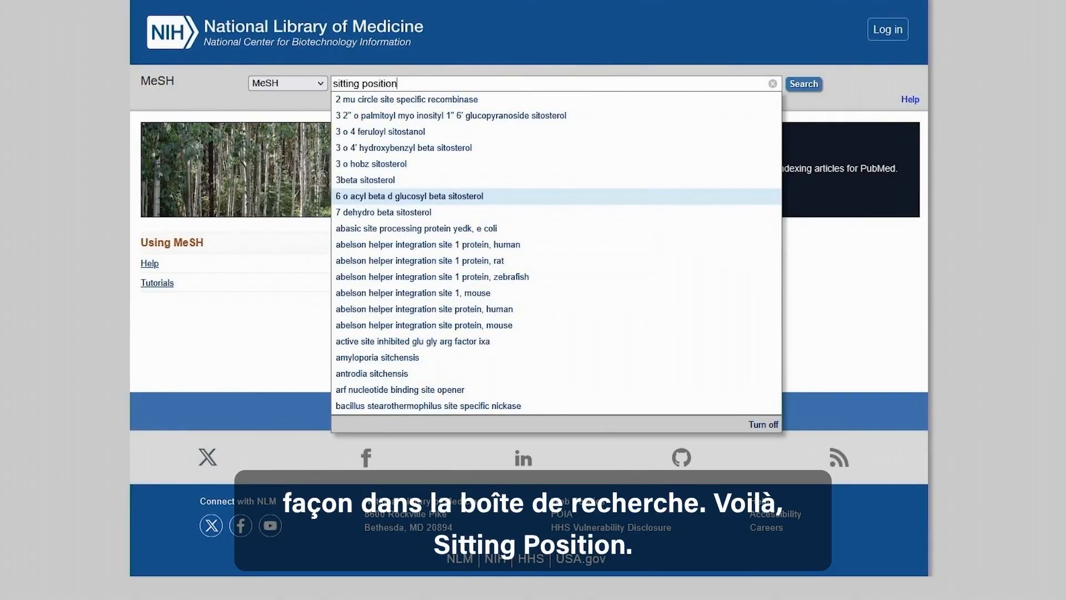
pyautogui.click(803, 84)
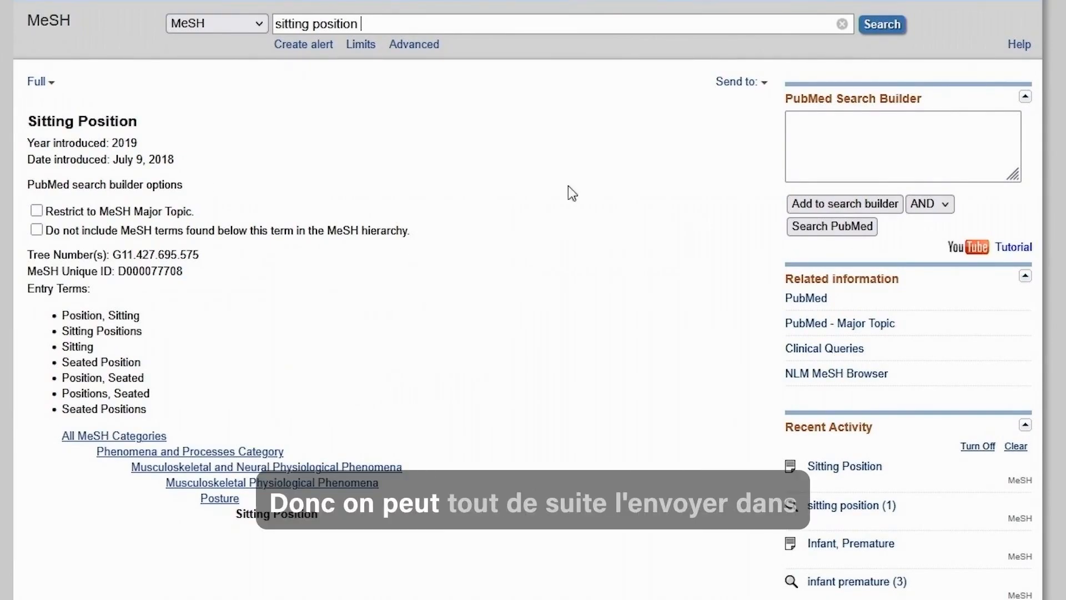
pyautogui.click(840, 210)
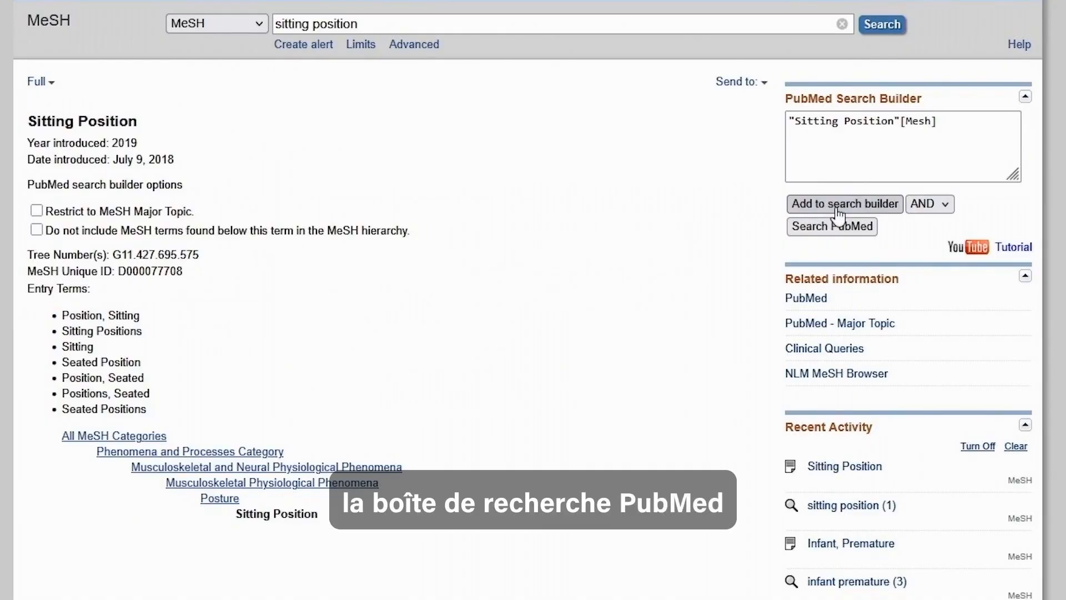
pyautogui.click(814, 228)
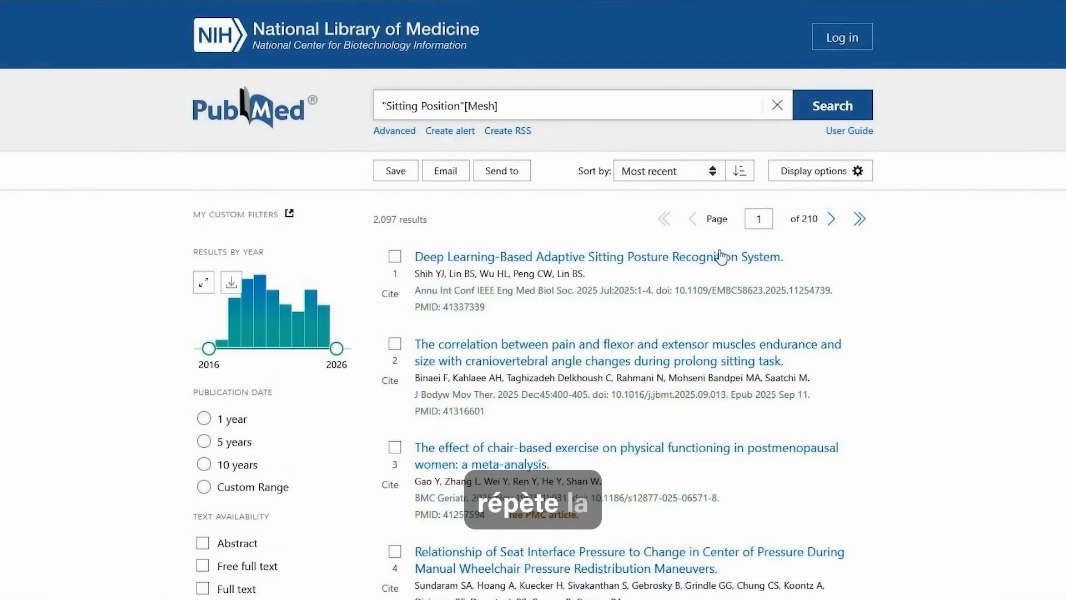
# Look up "supine position" in the MeSH Database and run a PubMed search using the "Supine Position" MeSH heading.
pyautogui.click(277, 120)
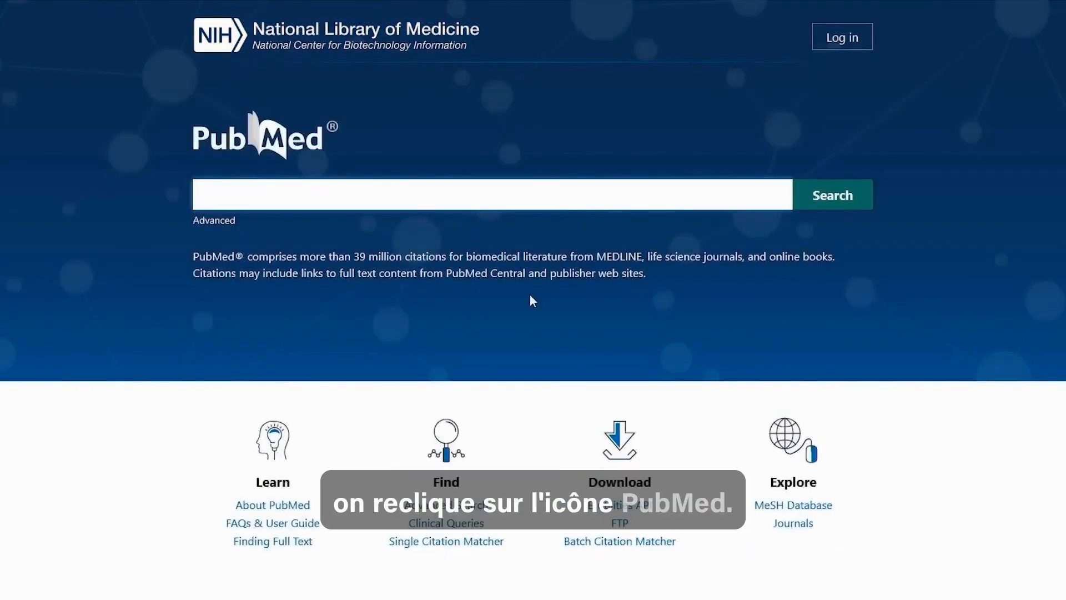
pyautogui.click(788, 506)
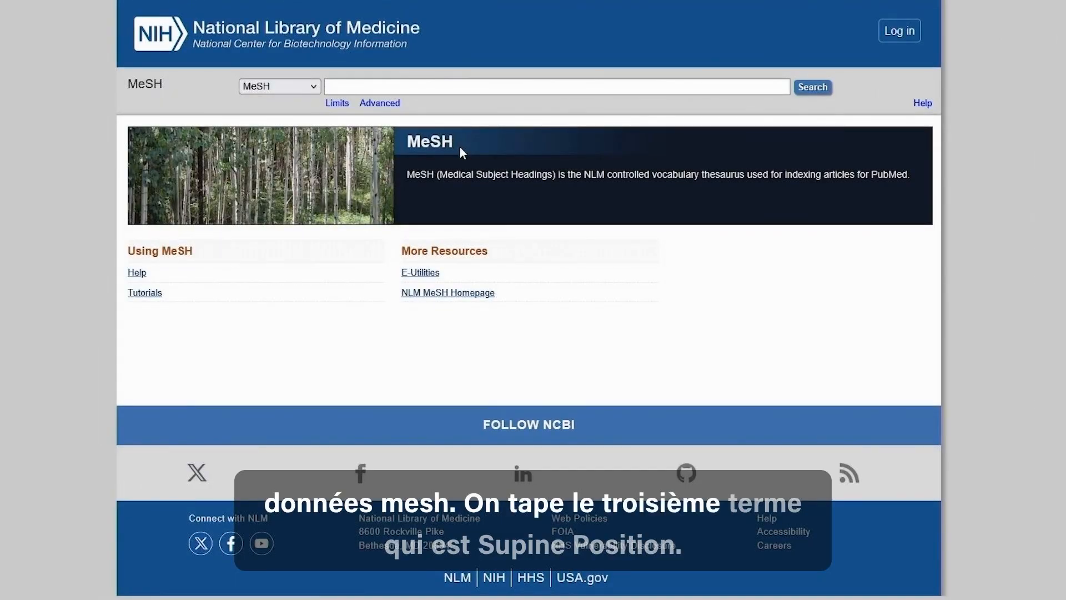
pyautogui.write('sup')
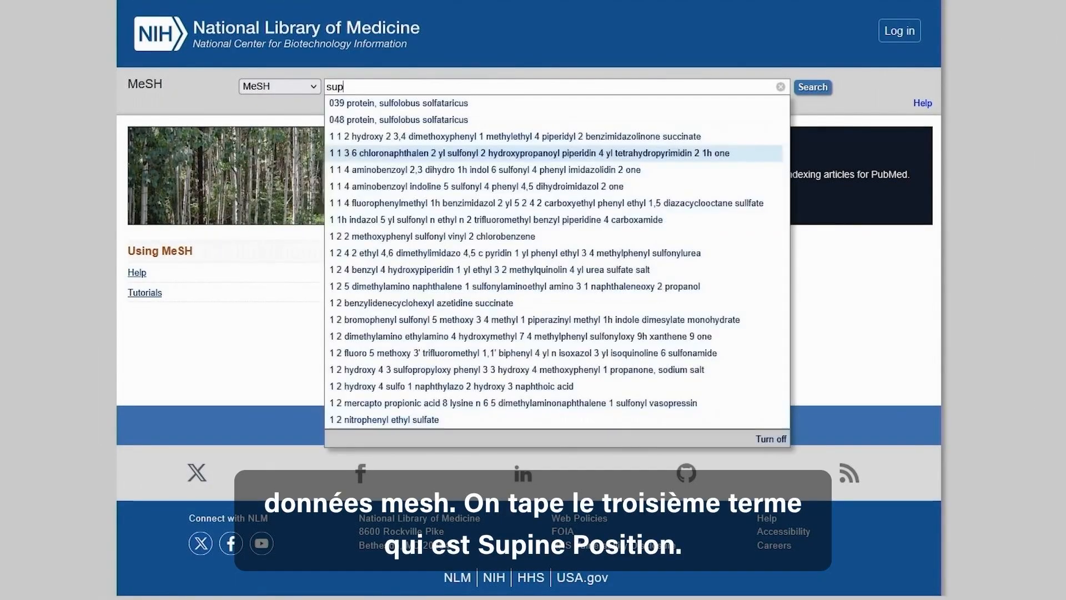
pyautogui.write('ine position')
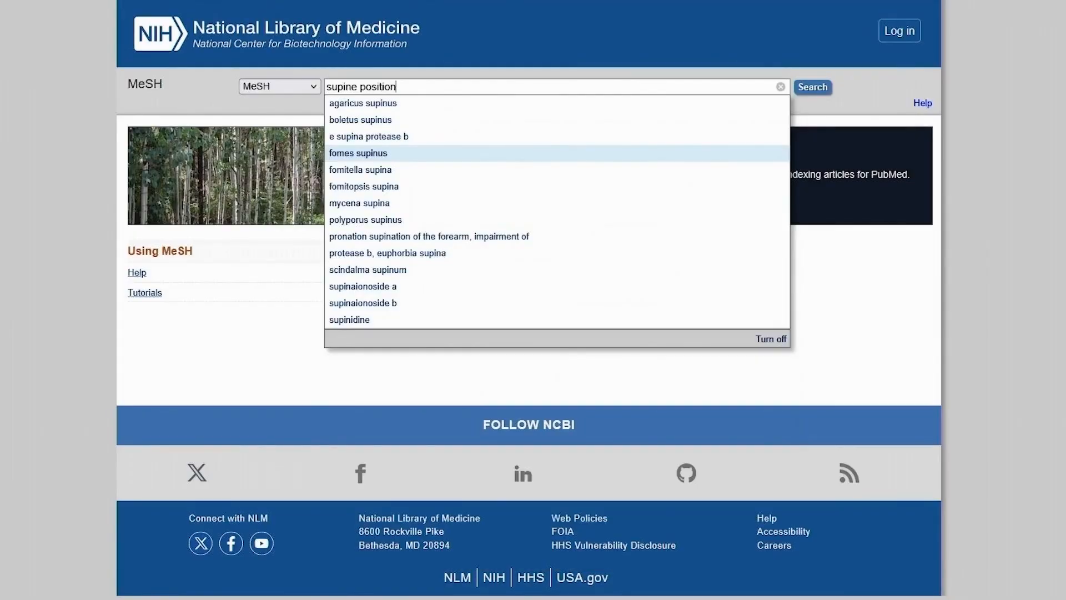
pyautogui.click(822, 90)
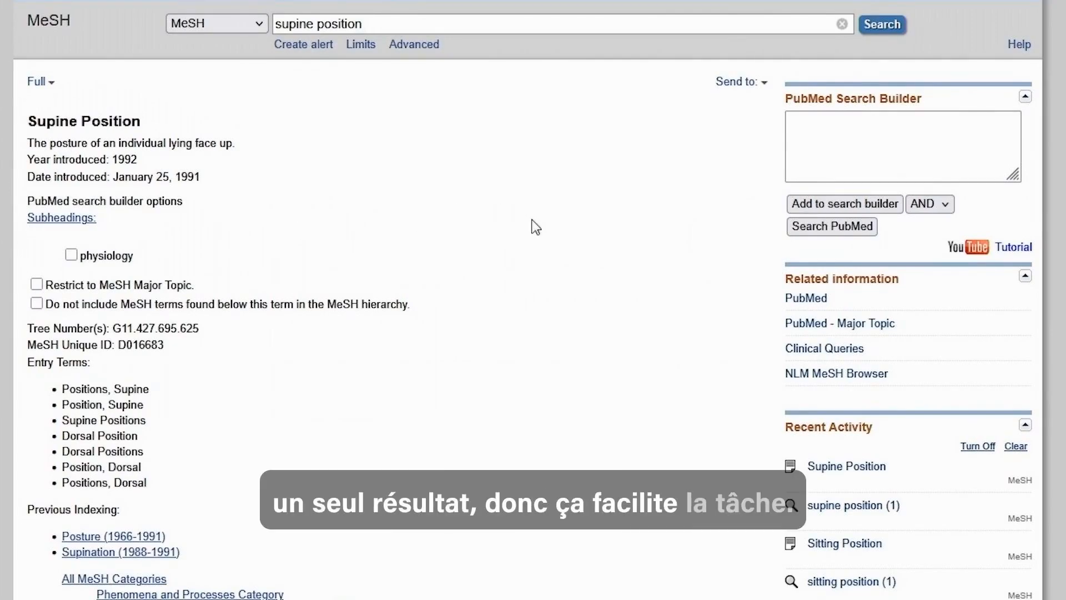
pyautogui.click(822, 211)
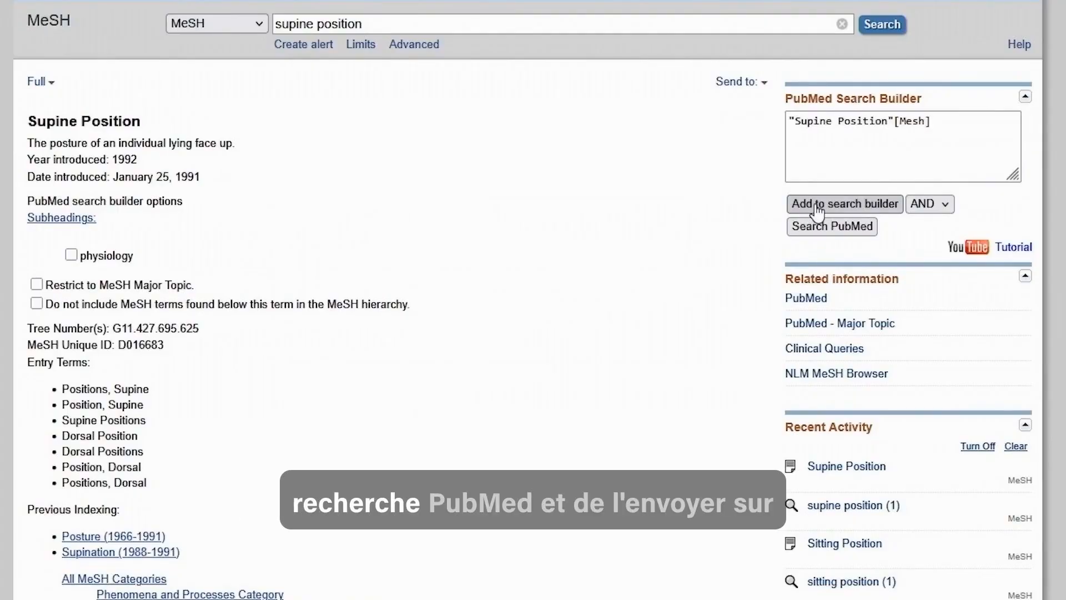
pyautogui.click(819, 228)
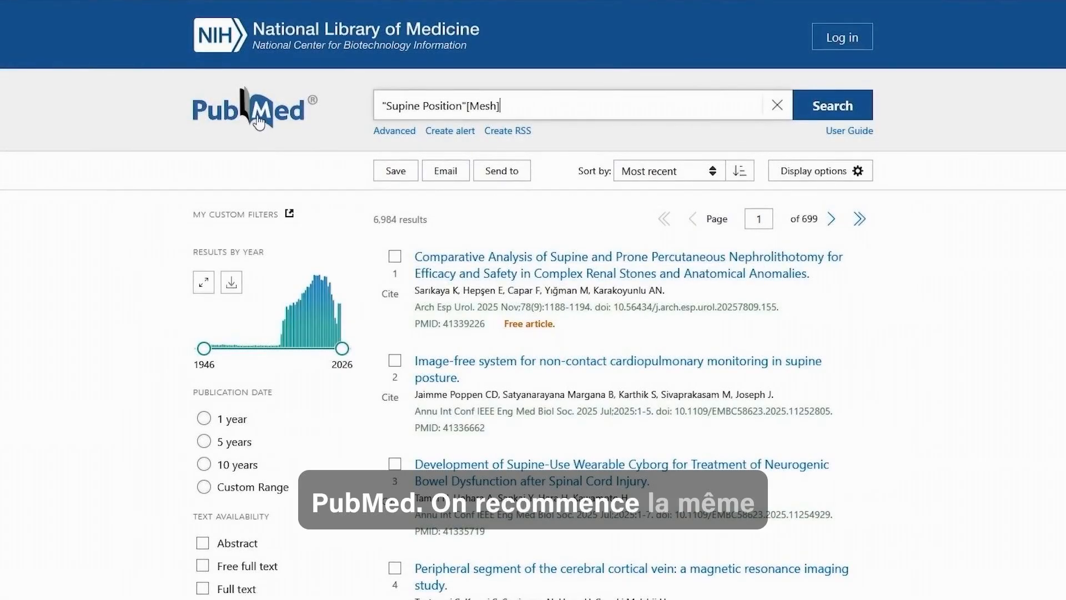
# Look up "apnea" in the MeSH Database and run a PubMed search using the generic "Apnea" MeSH heading.
pyautogui.click(259, 122)
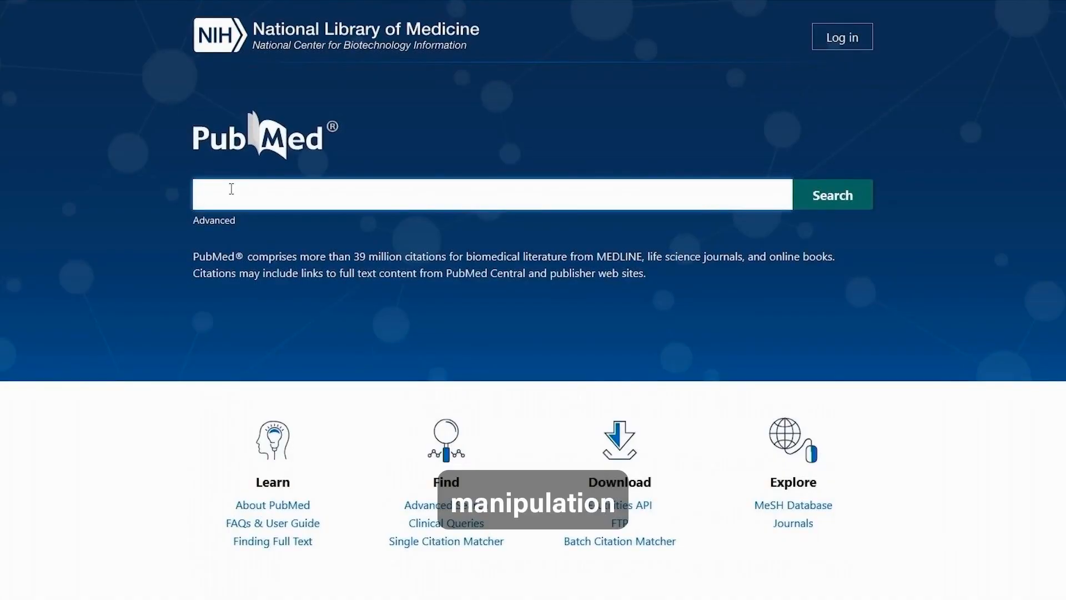
pyautogui.click(802, 505)
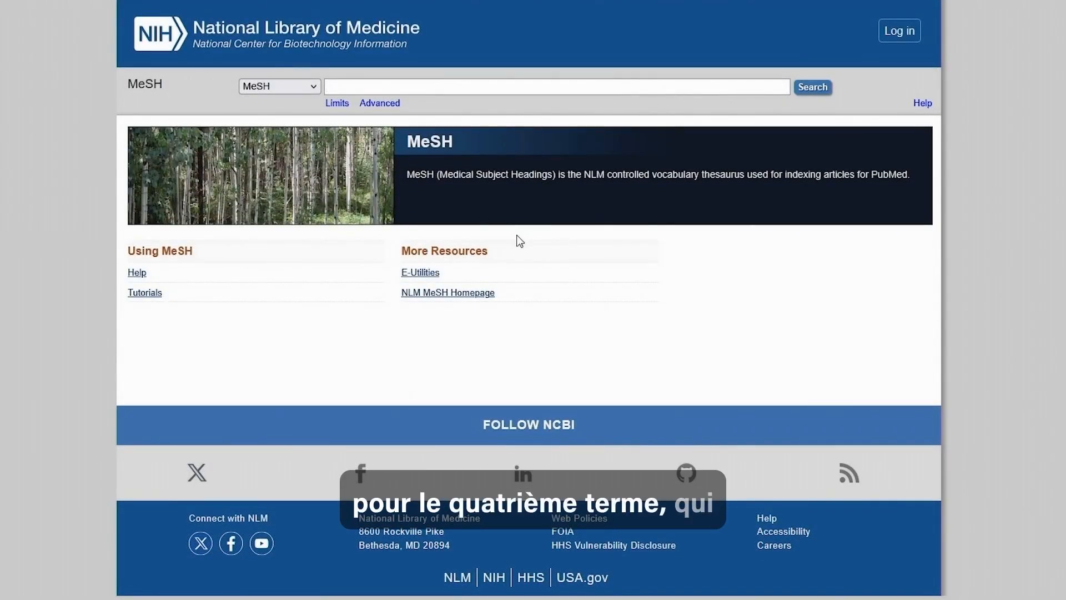
pyautogui.write('apn')
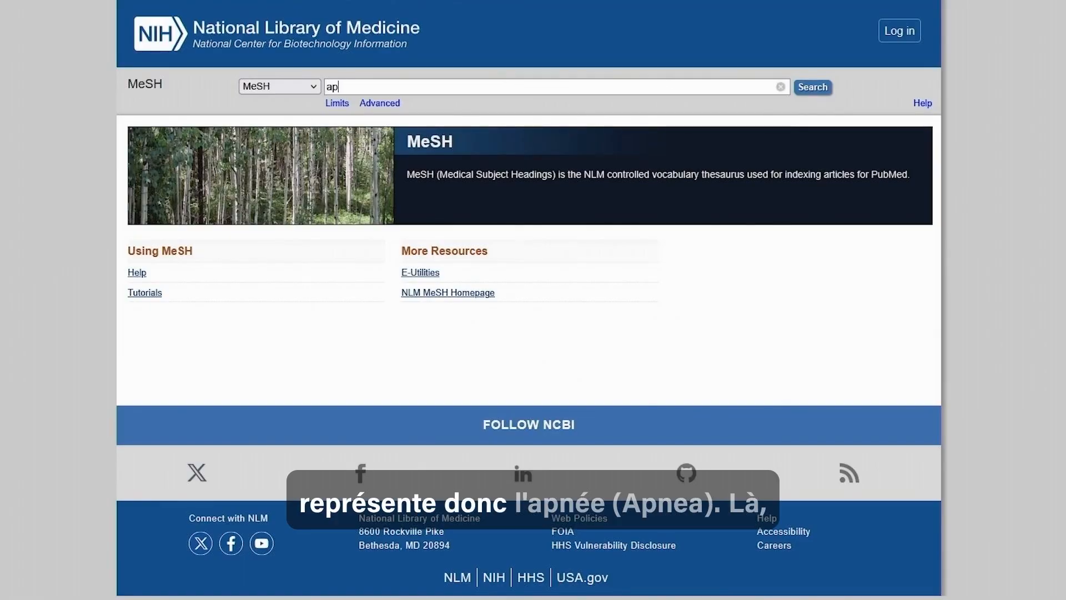
pyautogui.write('ea')
pyautogui.press('Return')
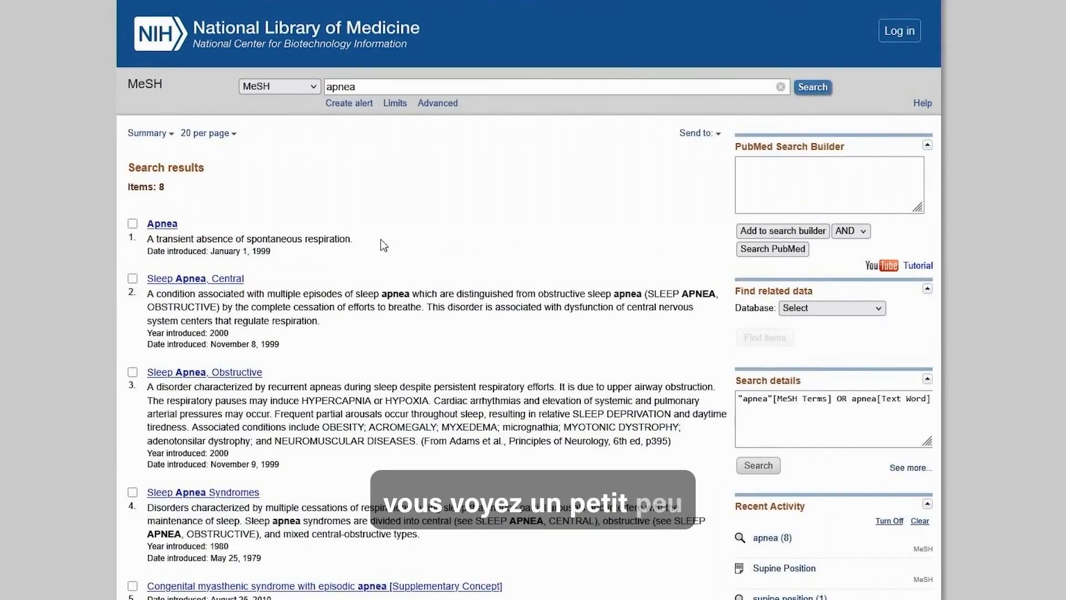
pyautogui.click(132, 224)
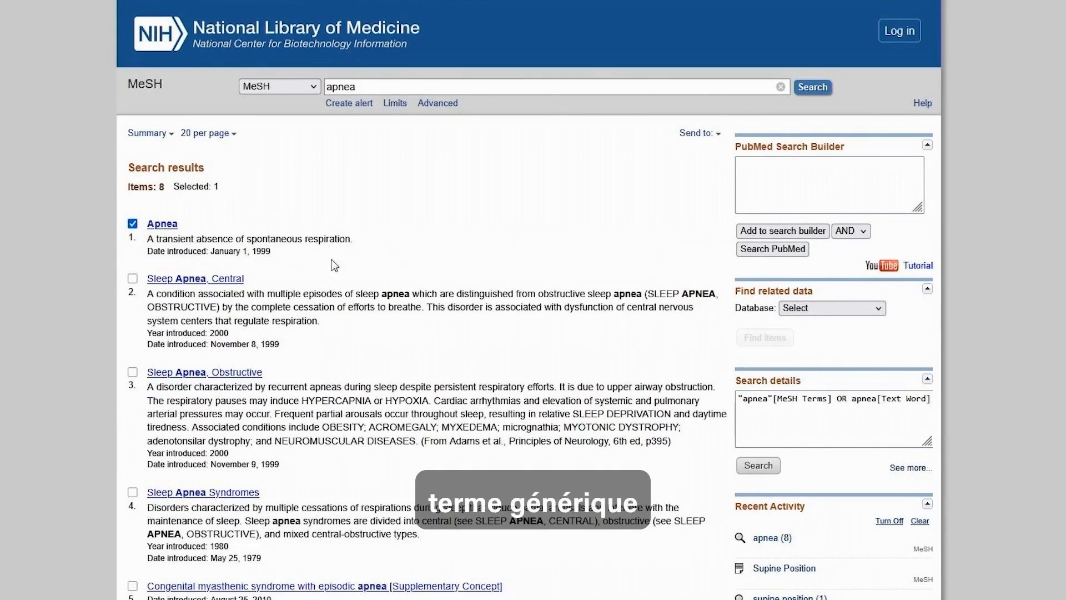
pyautogui.click(765, 236)
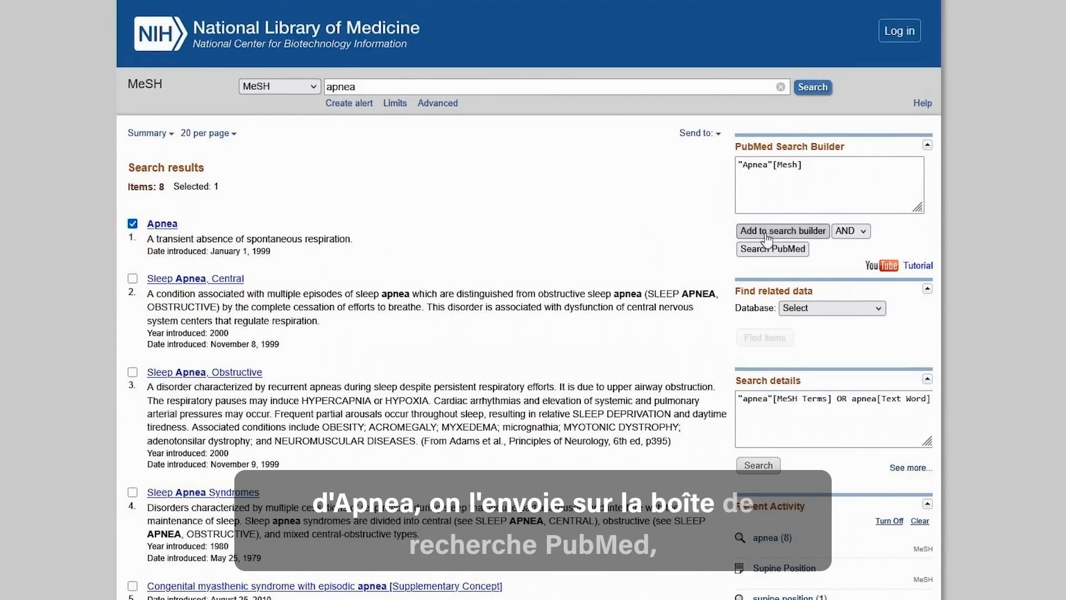
pyautogui.click(770, 250)
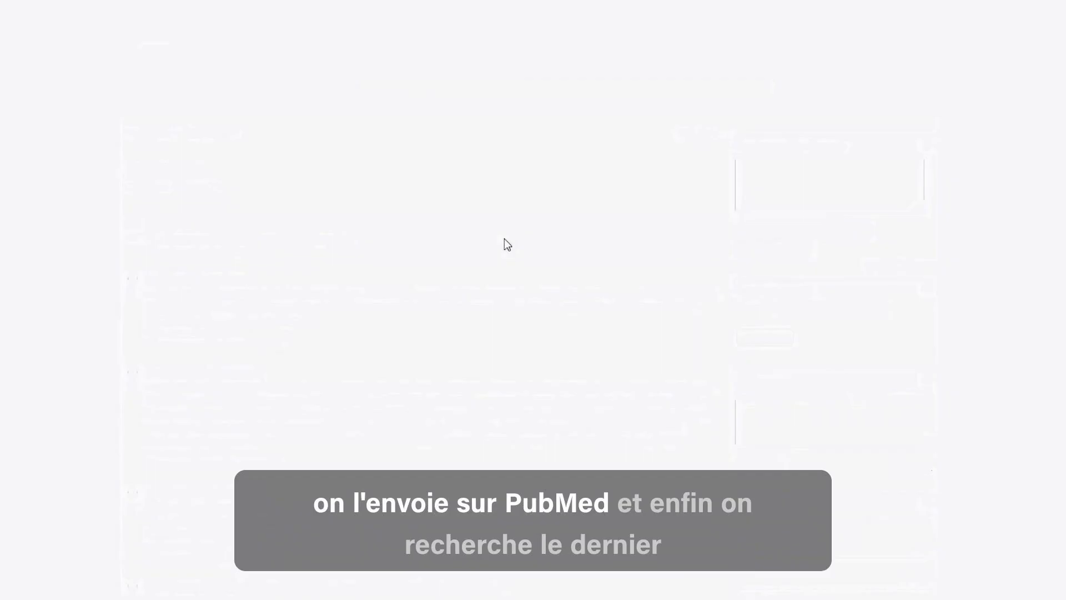
# Look up "oxygen saturation" in the MeSH Database and run a PubMed search using the "Oxygen Saturation" MeSH heading.
pyautogui.click(243, 127)
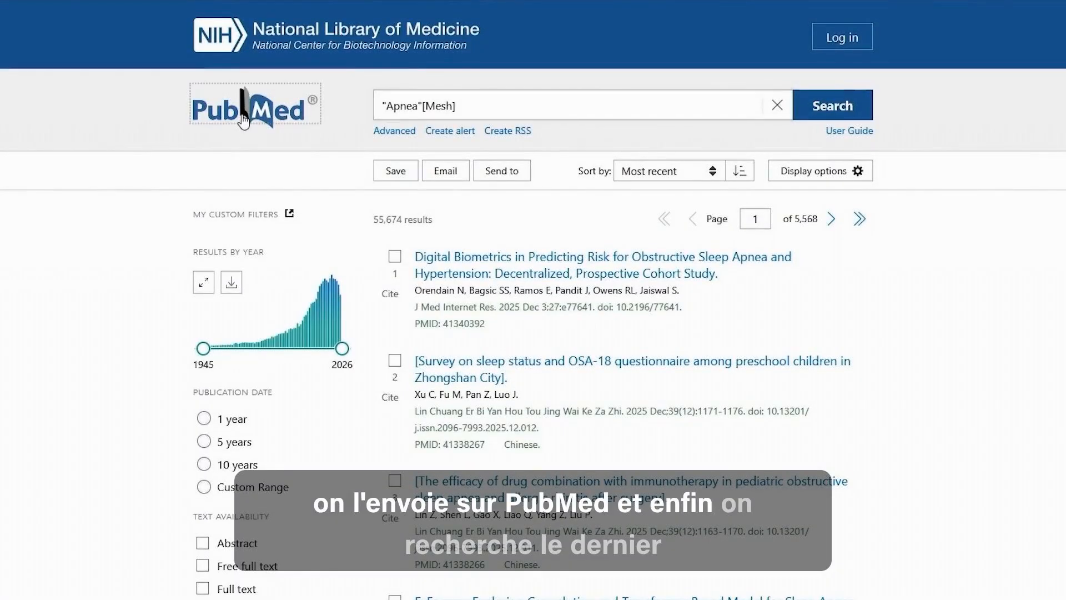
pyautogui.click(794, 503)
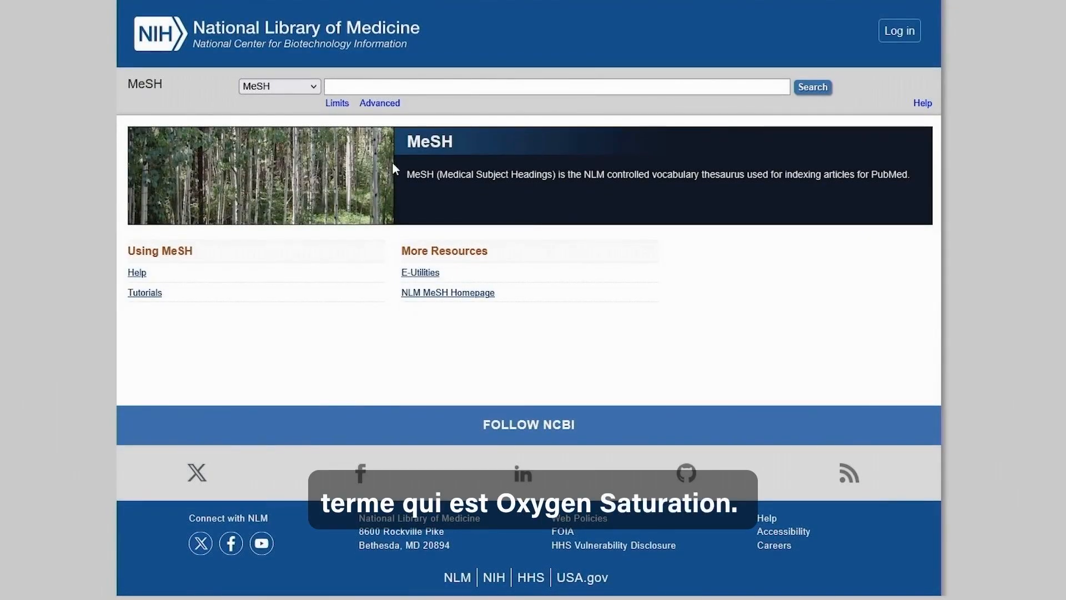
pyautogui.write('oxygen saturation')
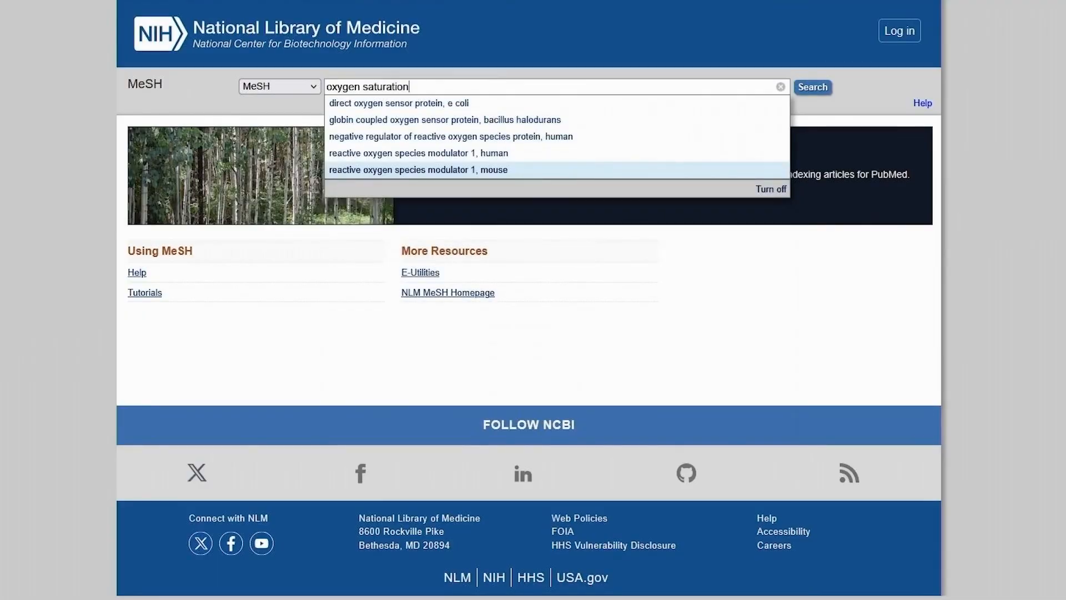
pyautogui.press('Return')
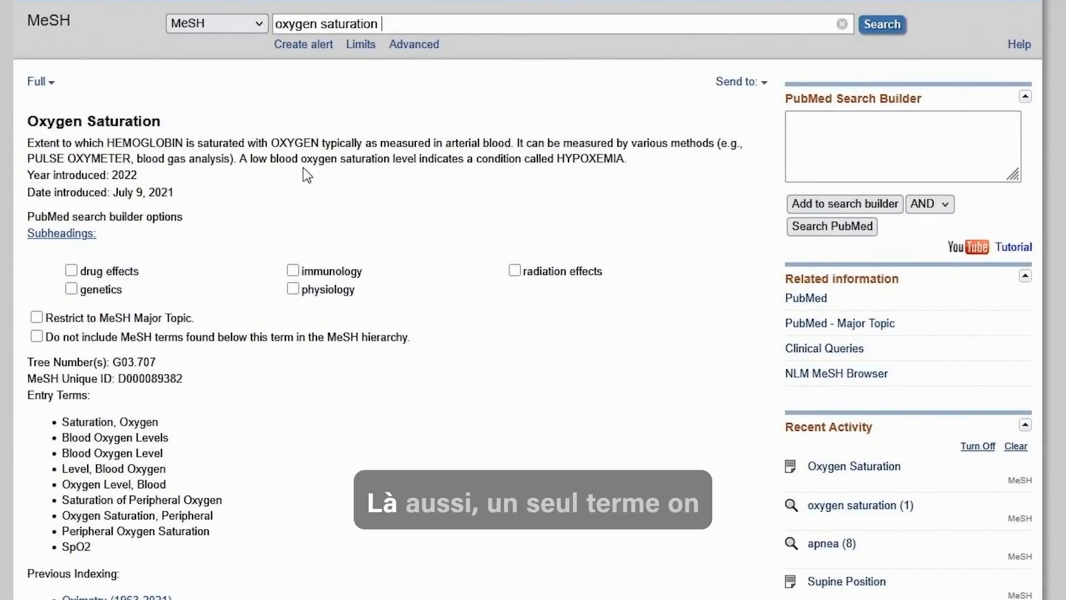
pyautogui.click(831, 210)
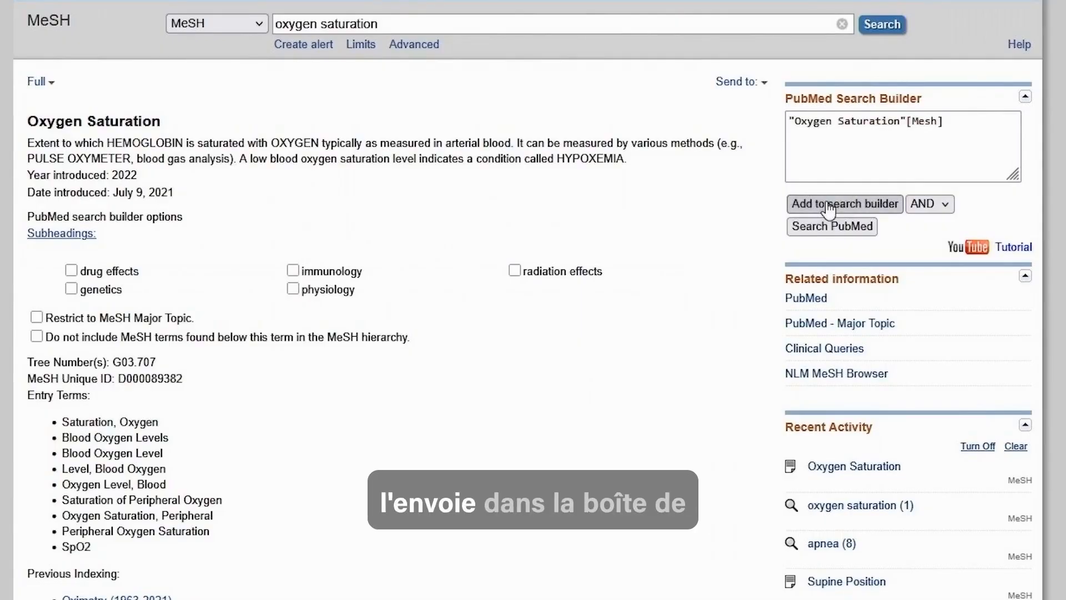
pyautogui.click(840, 233)
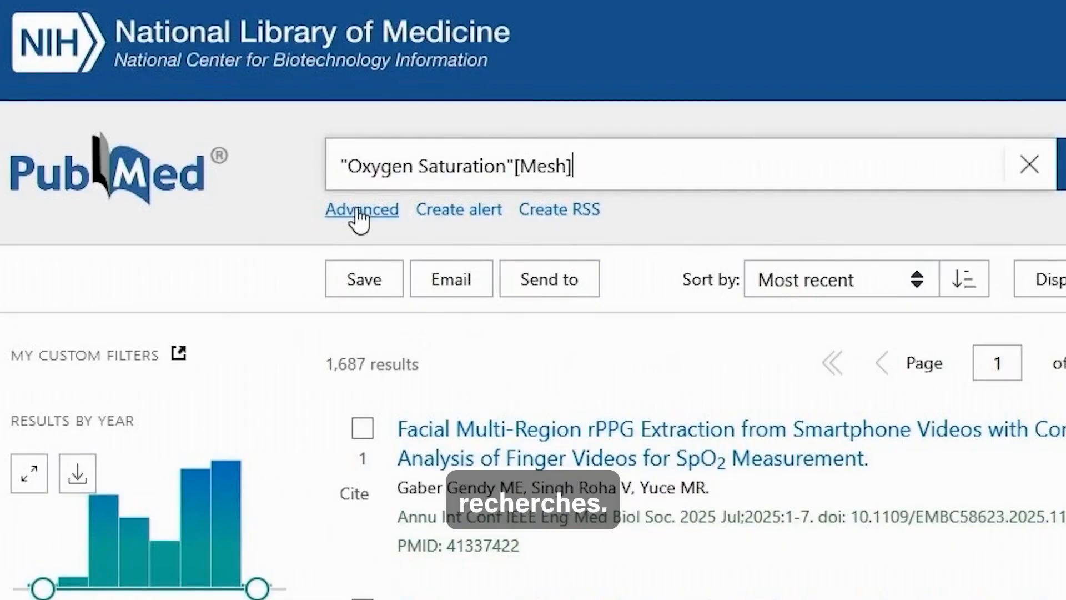
# In the Advanced Search Builder, combine the "Infant, Premature" and "Sitting Position" history searches with AND in the query box.
pyautogui.click(360, 216)
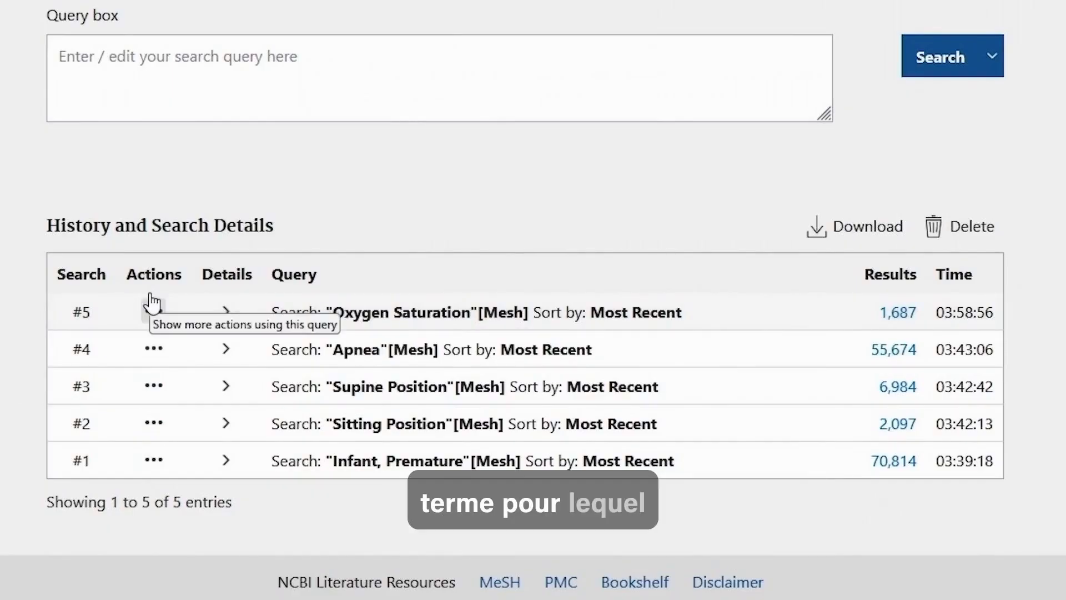
pyautogui.click(154, 461)
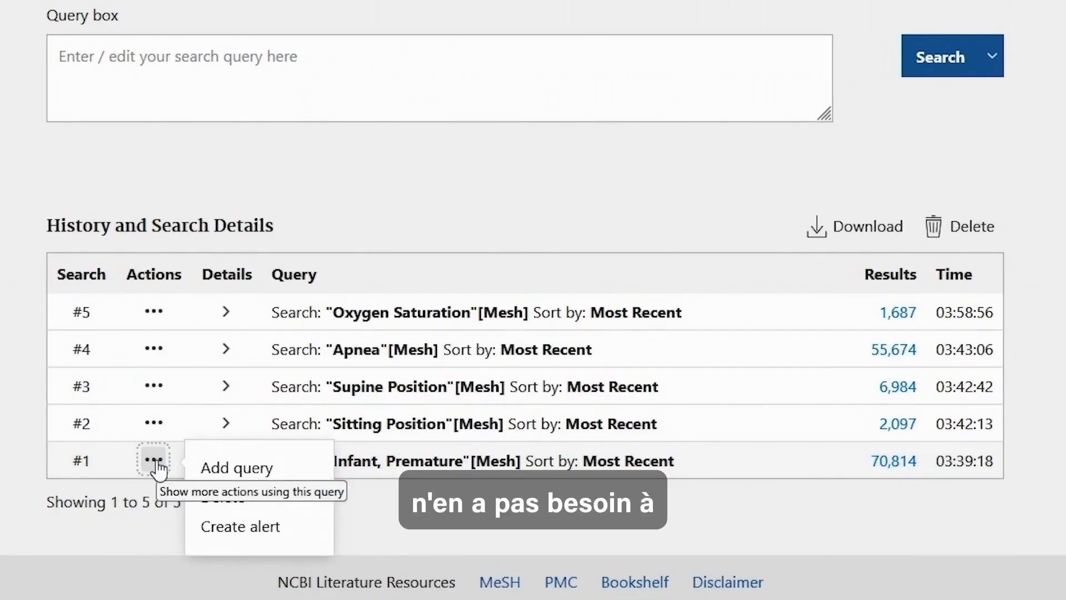
pyautogui.click(217, 468)
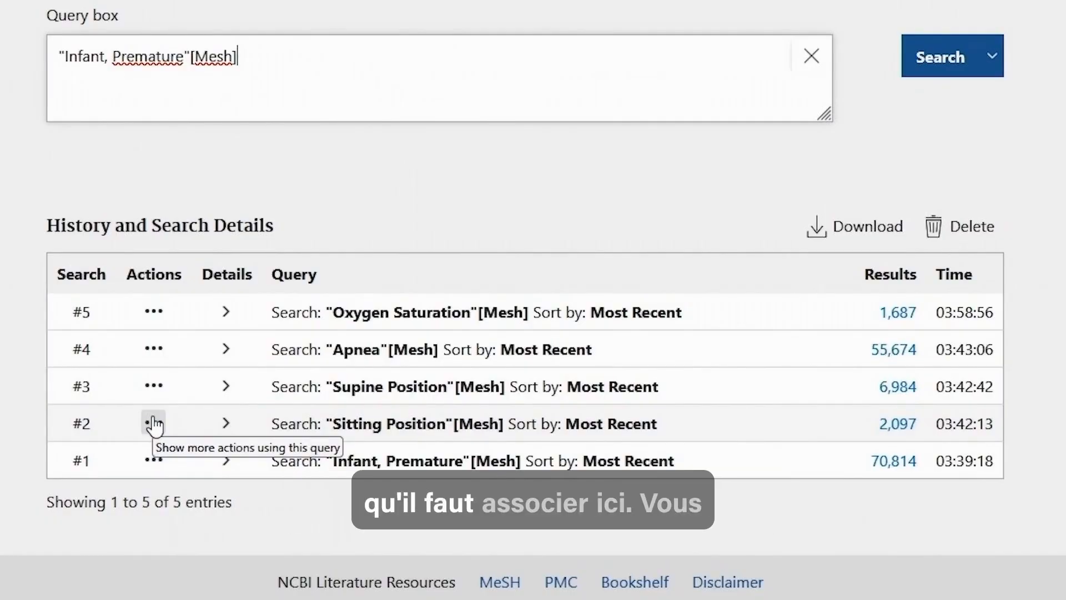
pyautogui.click(154, 425)
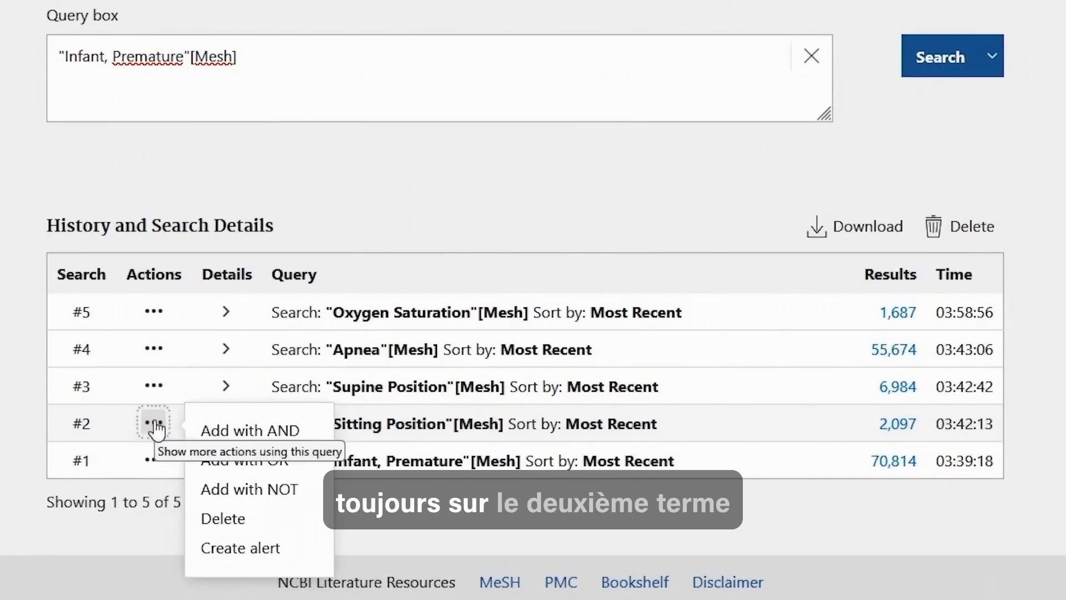
pyautogui.click(221, 439)
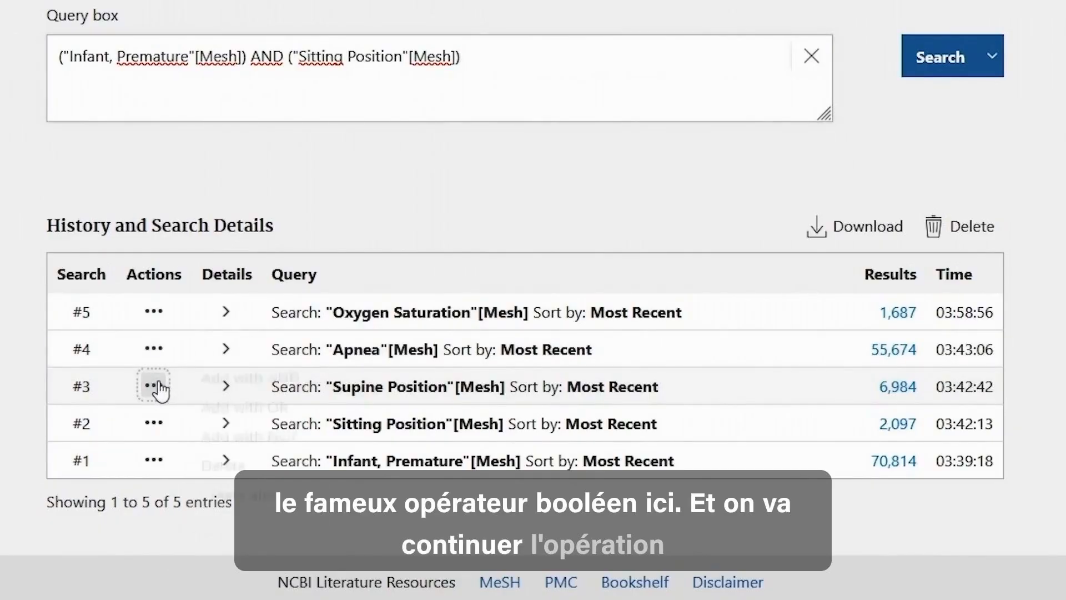
# Add the "Supine Position", "Apnea" and "Oxygen Saturation" history searches to the query with AND and run the combined search.
pyautogui.click(155, 386)
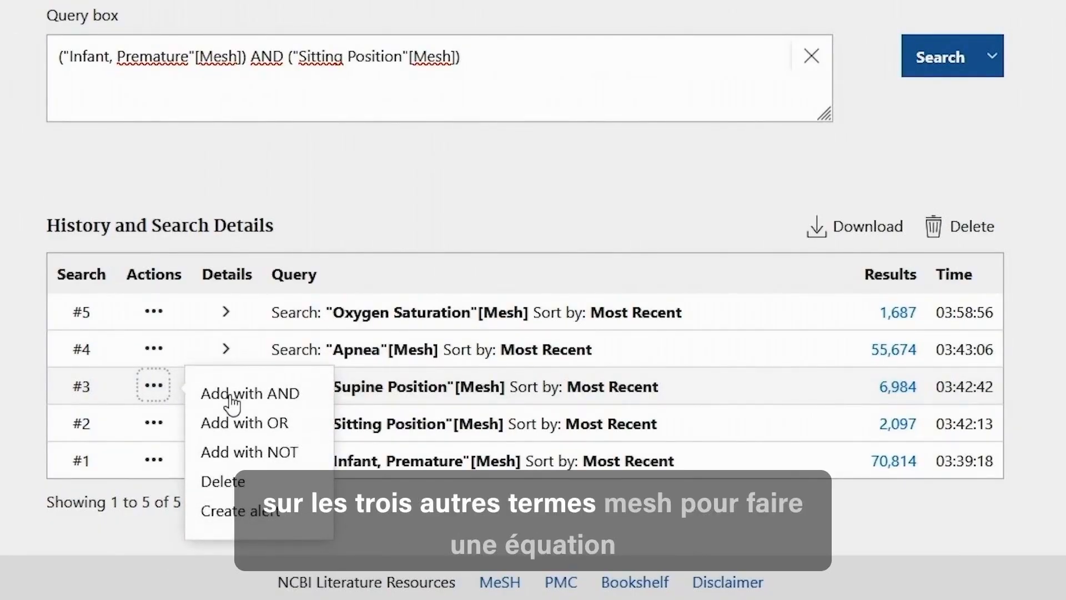
pyautogui.click(230, 394)
pyautogui.click(154, 348)
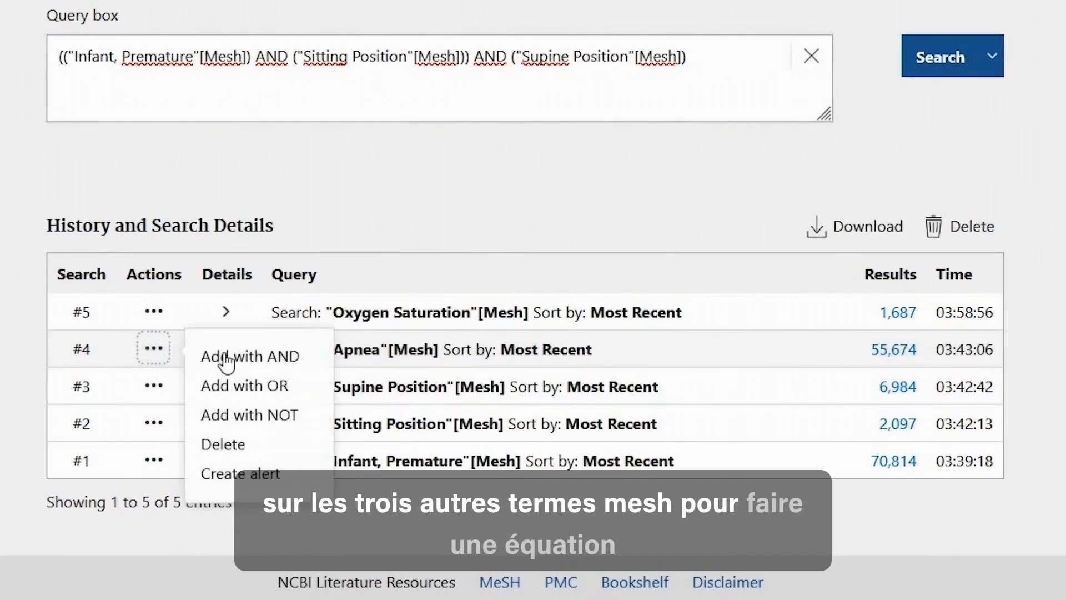
pyautogui.click(234, 357)
pyautogui.click(154, 312)
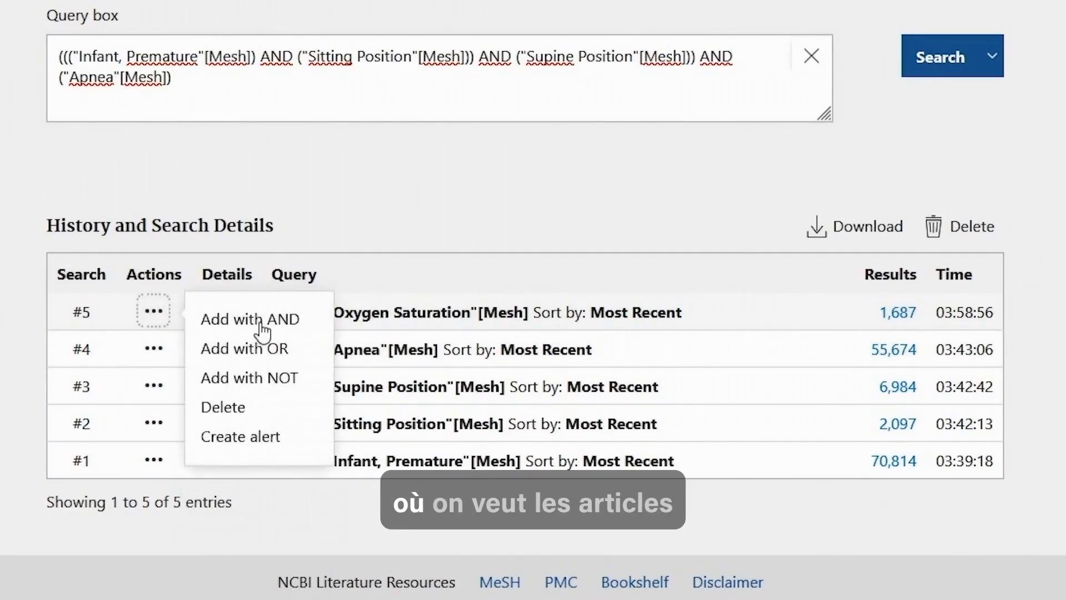
pyautogui.click(258, 321)
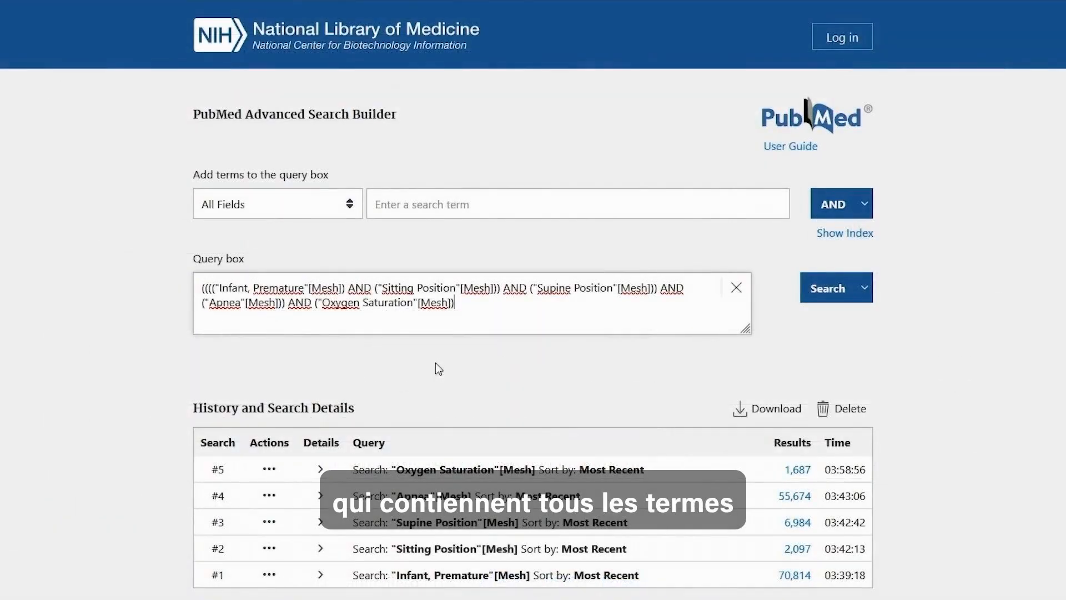
pyautogui.click(826, 292)
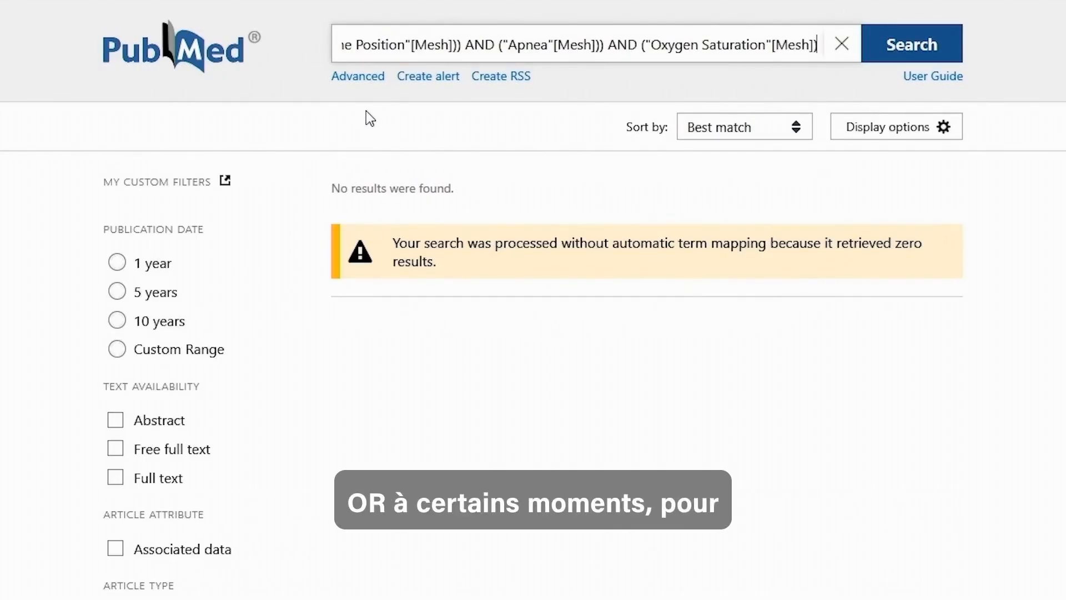
# Build a new advanced query combining the "Sitting Position" and "Supine Position" history searches with OR and run it.
pyautogui.click(371, 84)
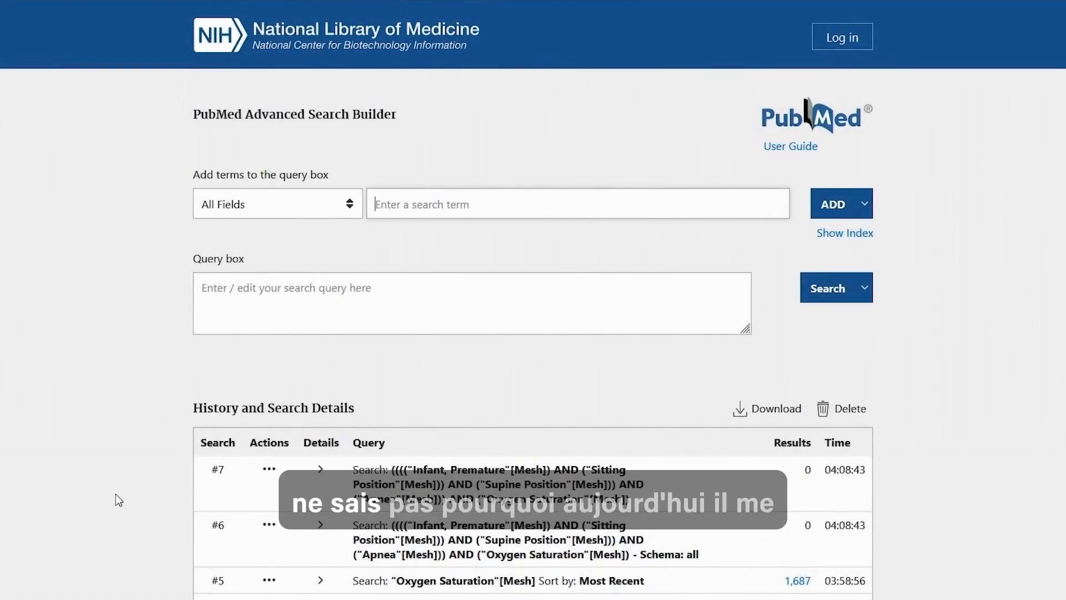
pyautogui.scroll(-1, 119, 494)
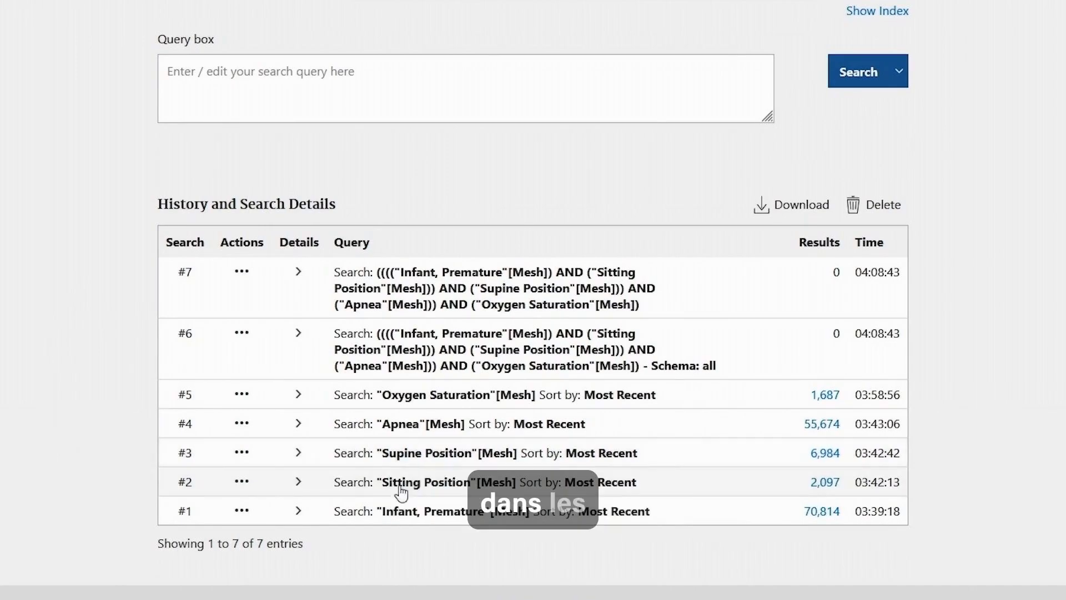
pyautogui.click(242, 483)
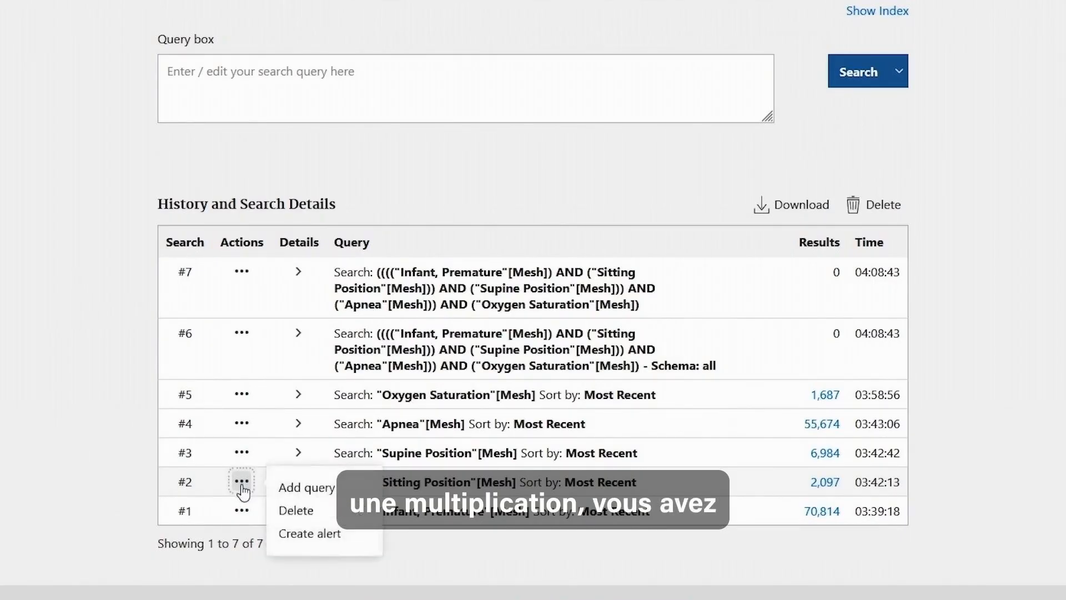
pyautogui.click(296, 488)
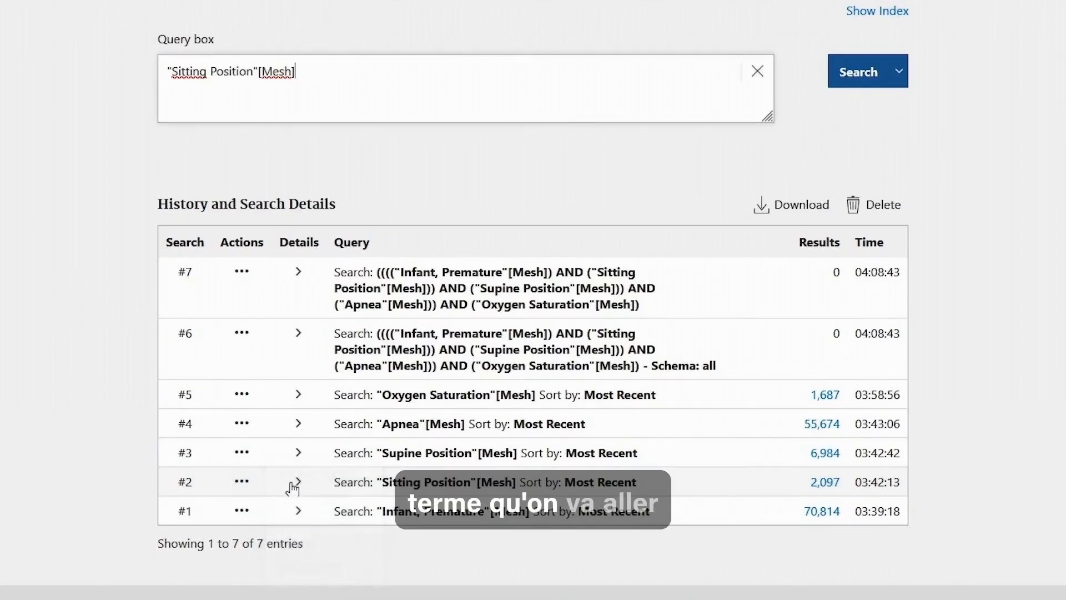
pyautogui.click(242, 454)
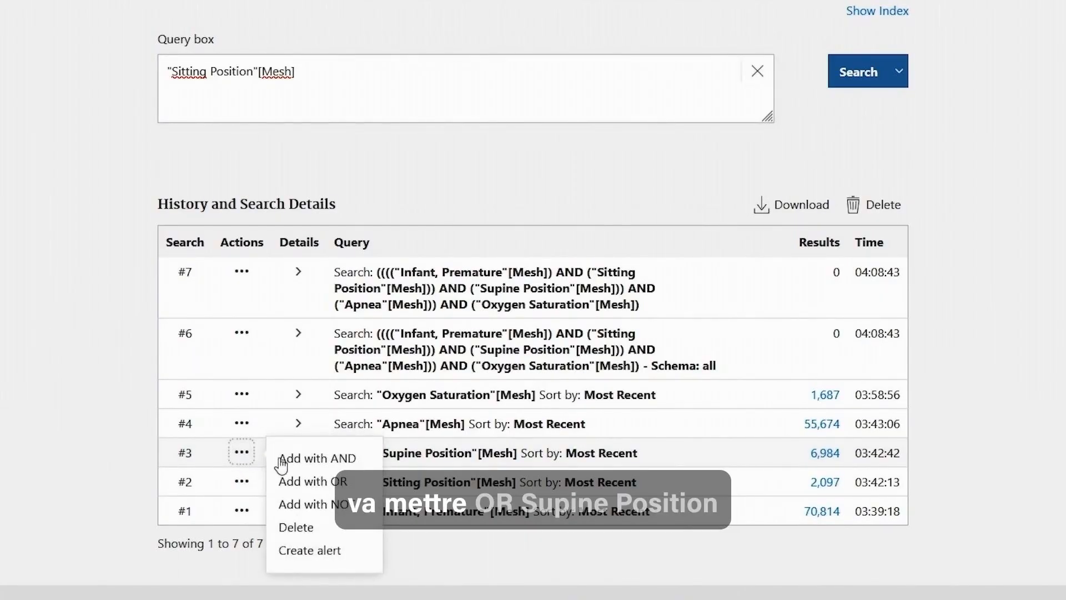
pyautogui.click(310, 482)
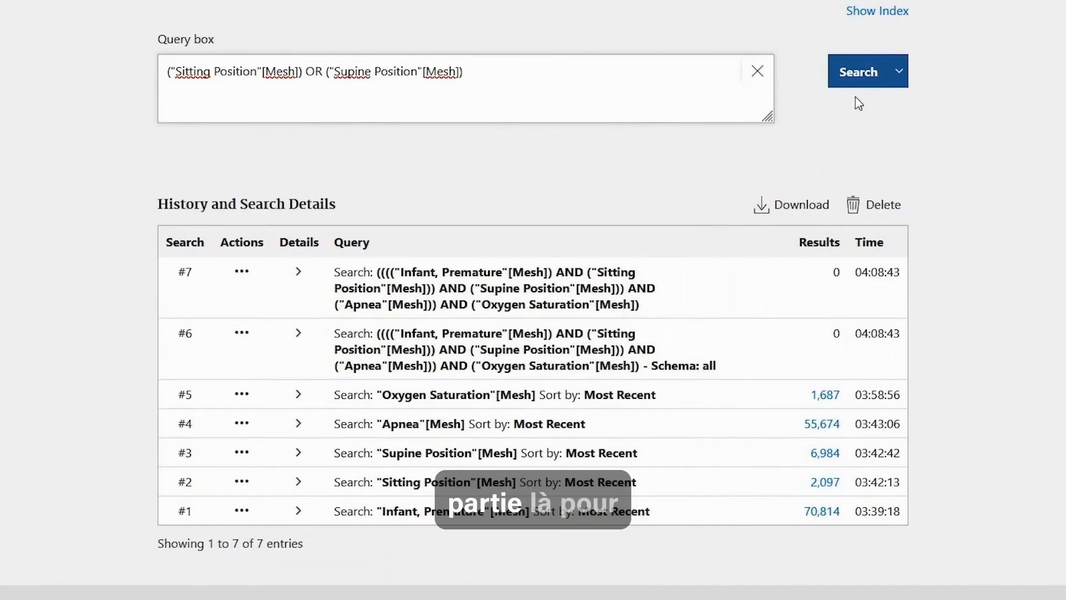
pyautogui.click(857, 74)
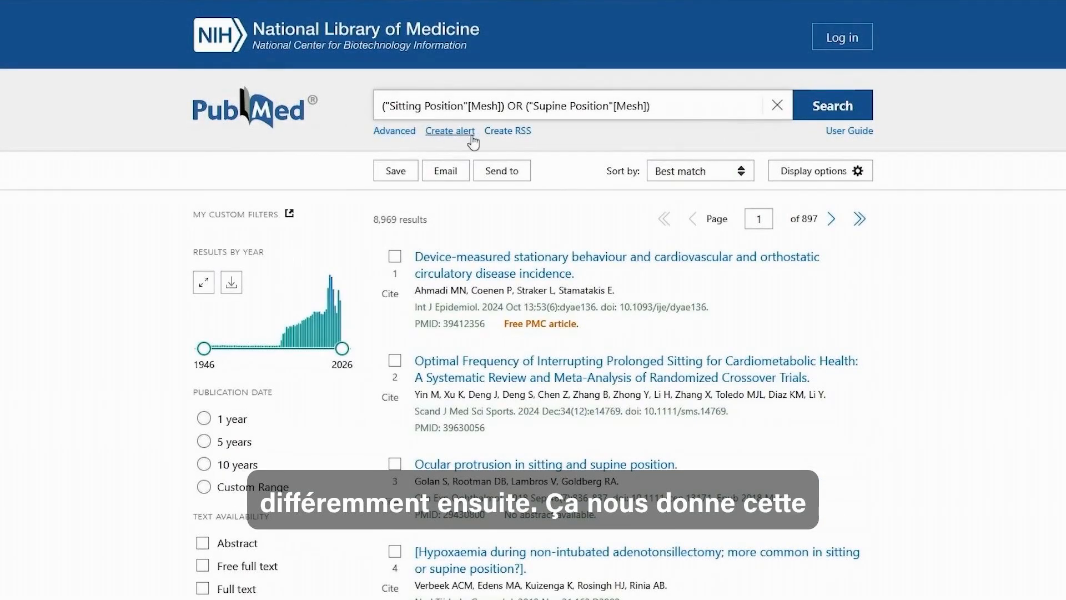
# Start a new advanced query with "Infant, Premature" and add the combined "Sitting Position" OR "Supine Position" search with AND.
pyautogui.click(398, 133)
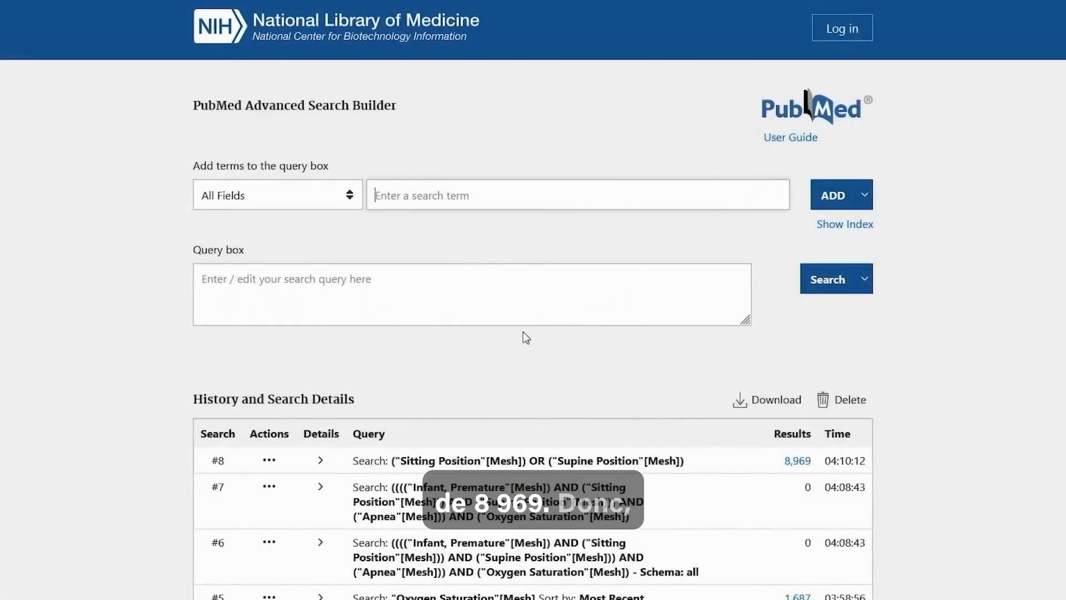
pyautogui.scroll(-4, 189, 466)
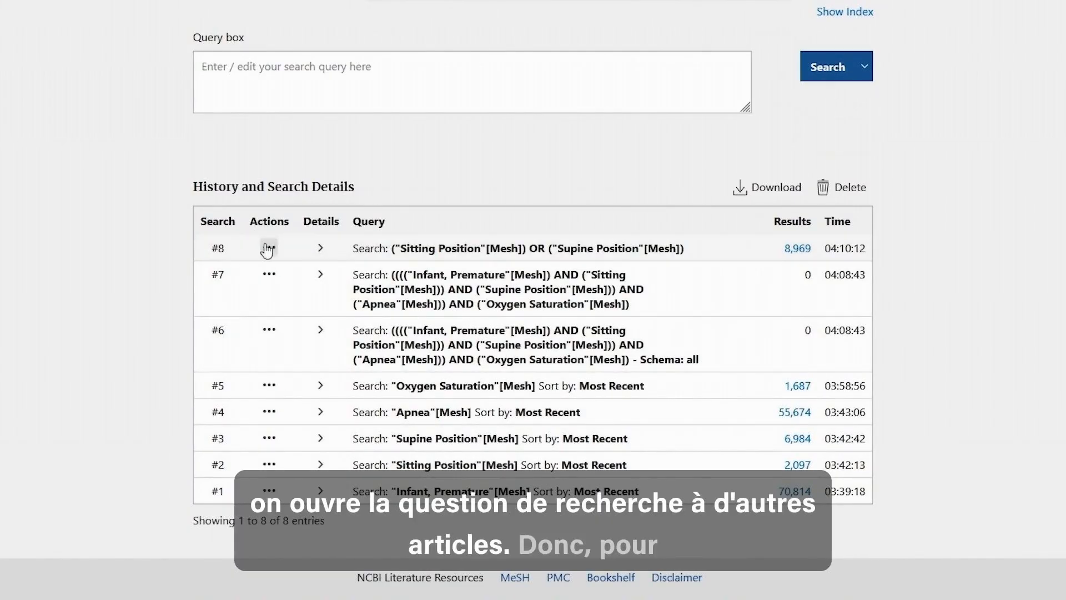
pyautogui.click(270, 492)
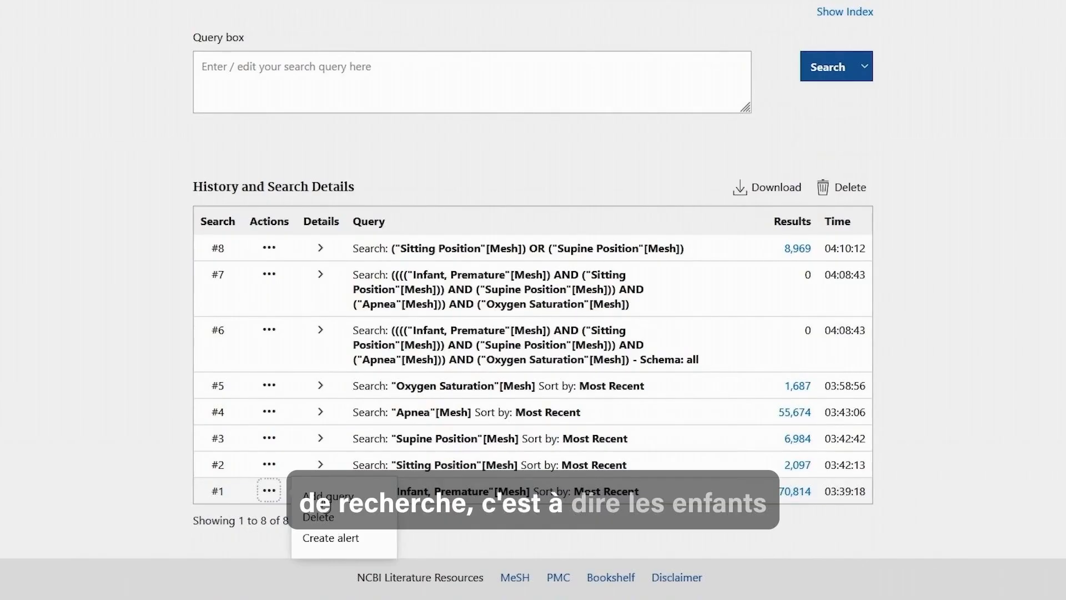
pyautogui.click(328, 496)
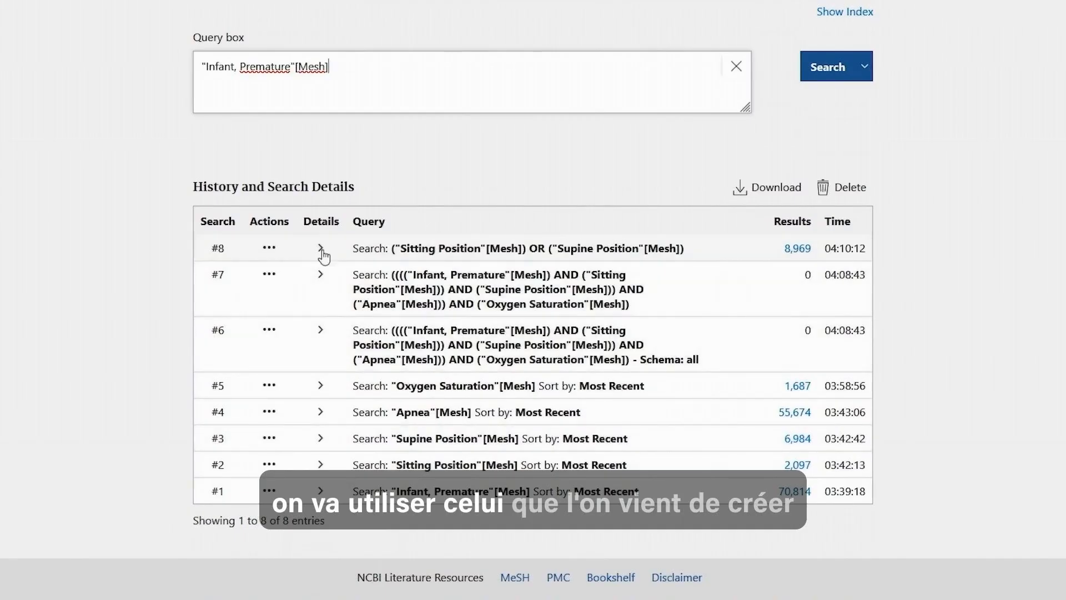
pyautogui.click(270, 250)
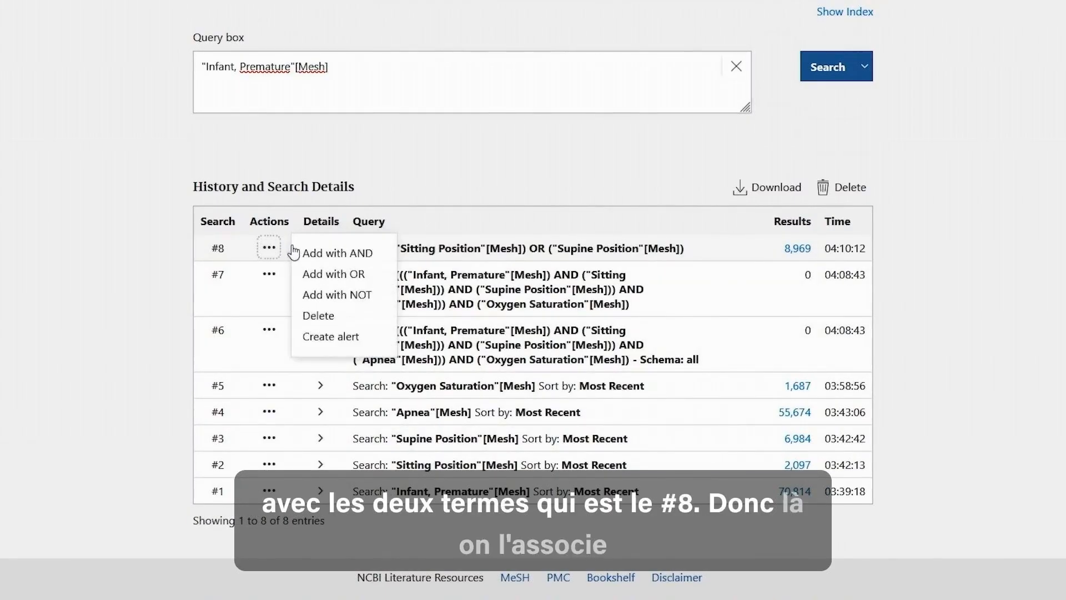
pyautogui.click(333, 254)
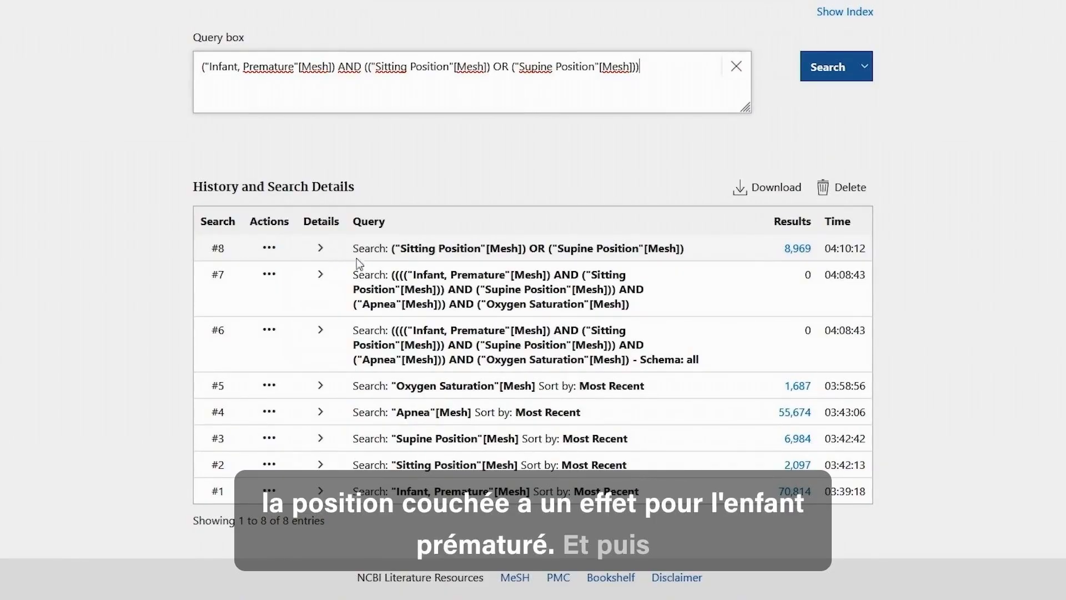
# Add the "Apnea" and "Oxygen Saturation" history searches to the query with AND and run the search.
pyautogui.click(270, 413)
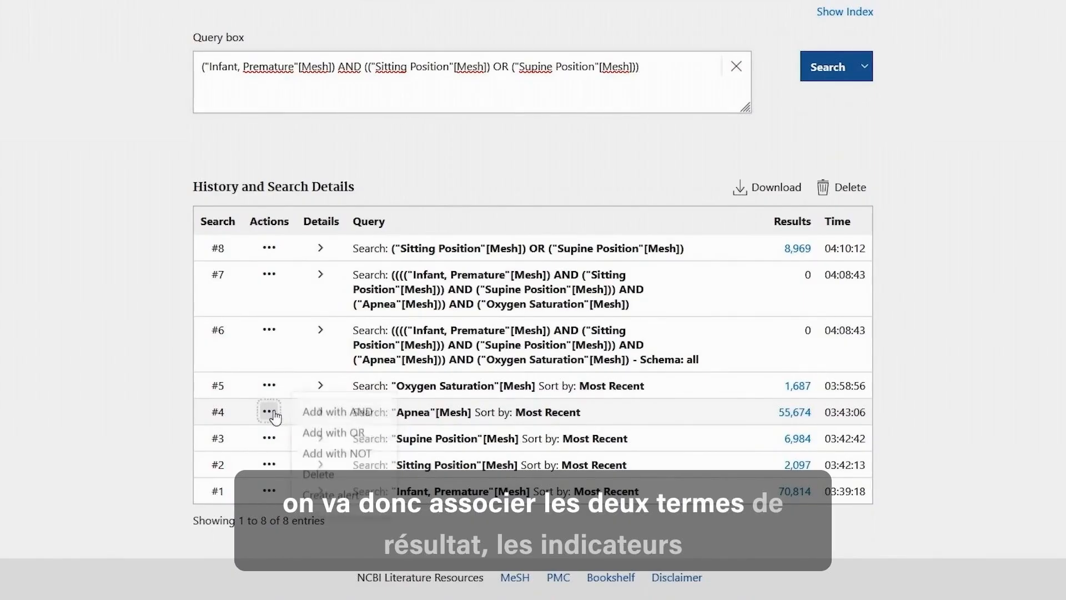
pyautogui.click(335, 417)
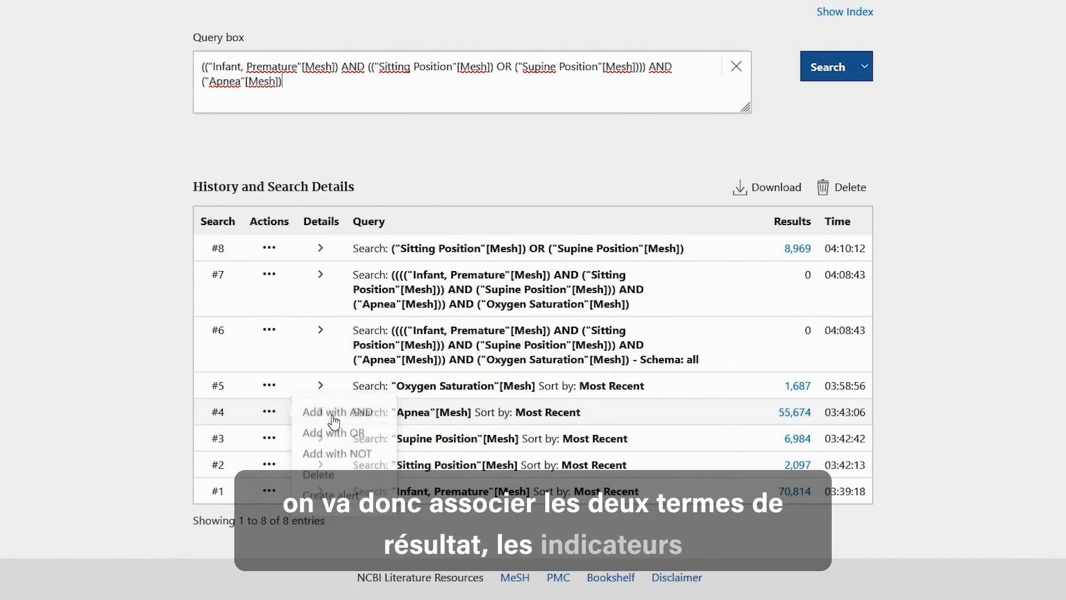
pyautogui.click(270, 387)
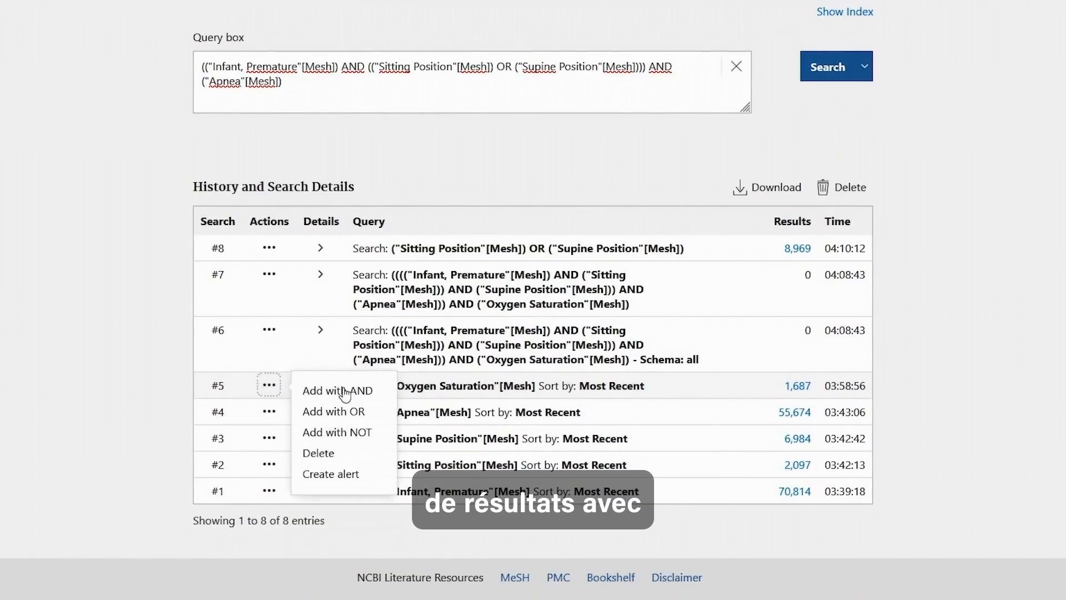
pyautogui.click(345, 392)
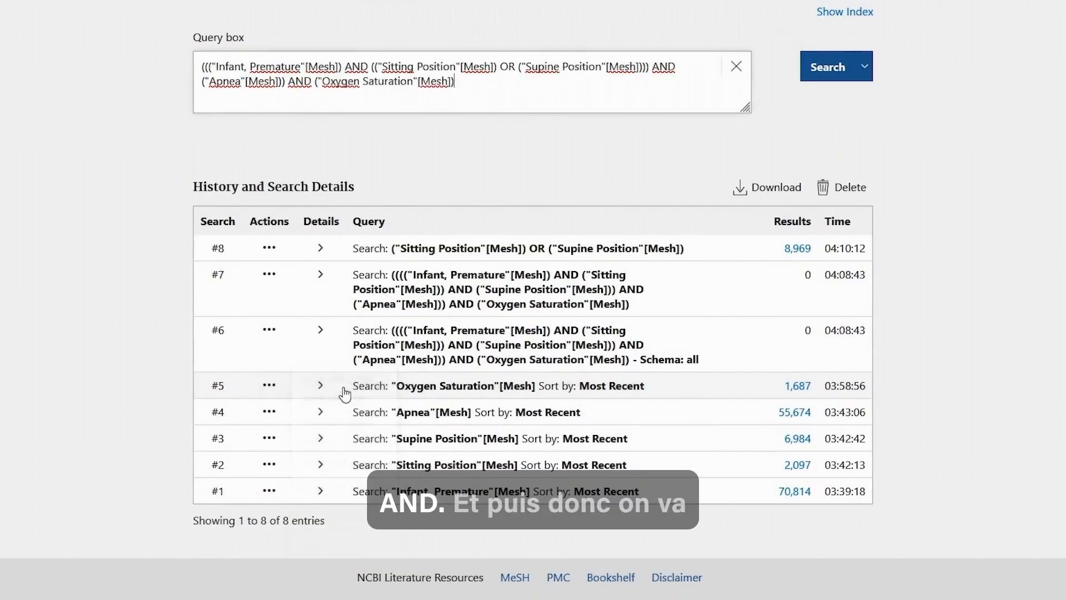
pyautogui.click(828, 68)
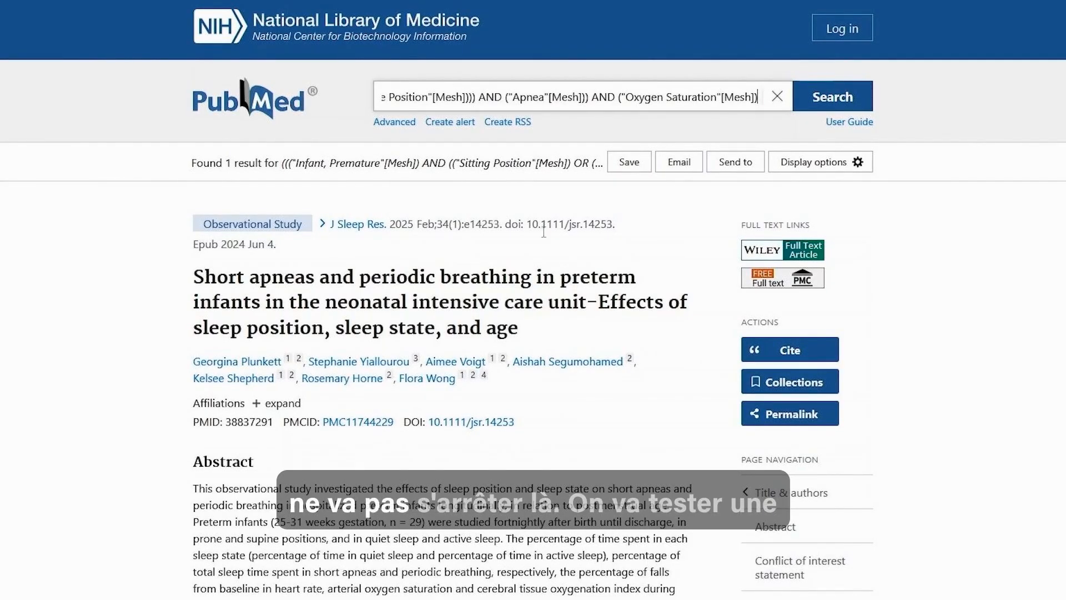
# Build a new advanced query combining the "Apnea" and "Oxygen Saturation" history searches with OR and run it.
pyautogui.click(407, 128)
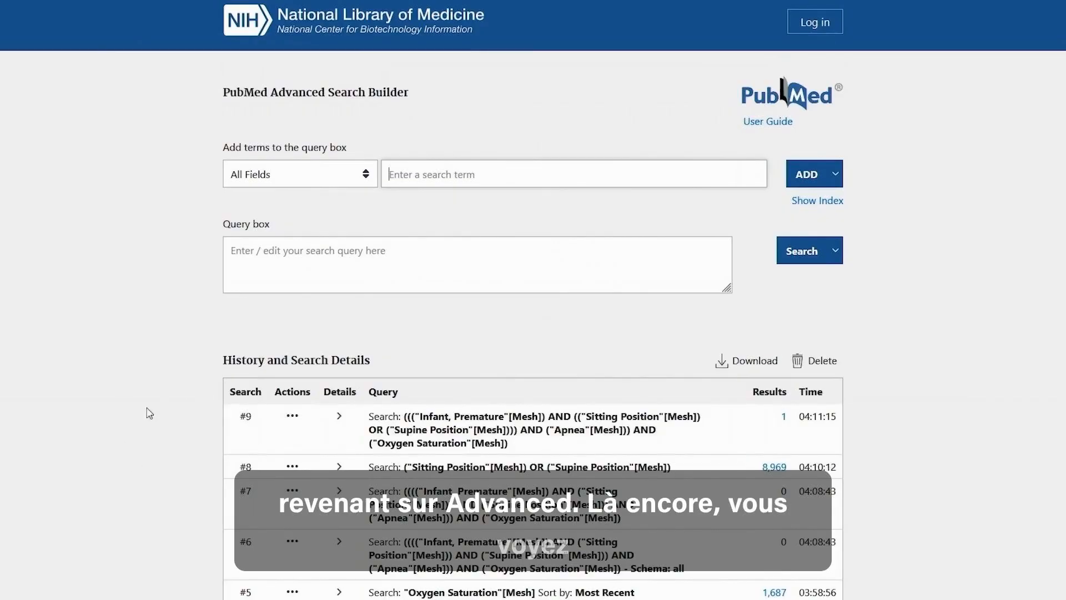
pyautogui.scroll(-3, 310, 333)
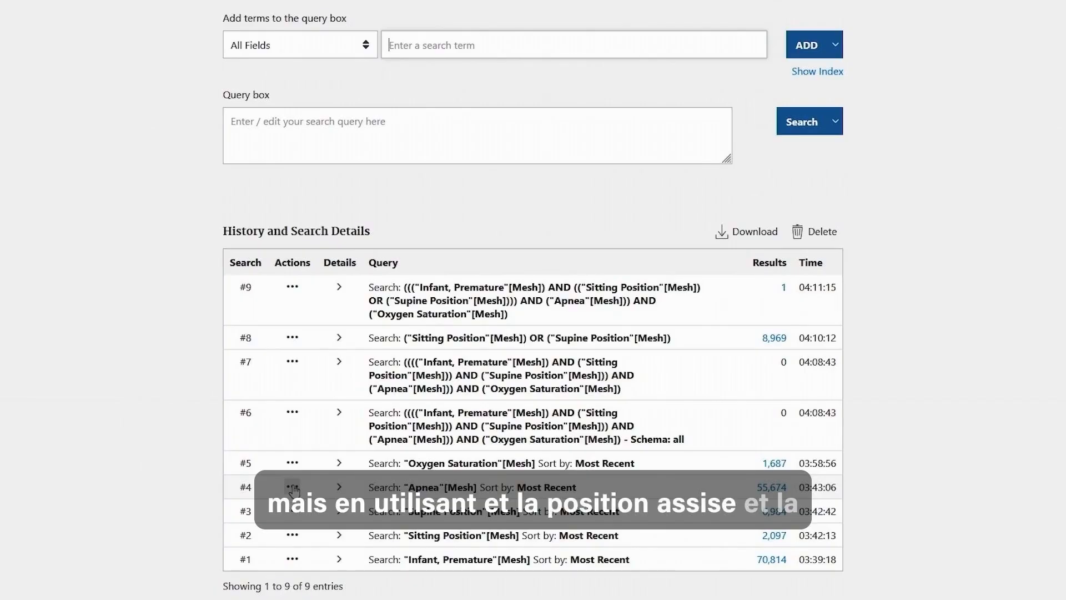
pyautogui.click(293, 489)
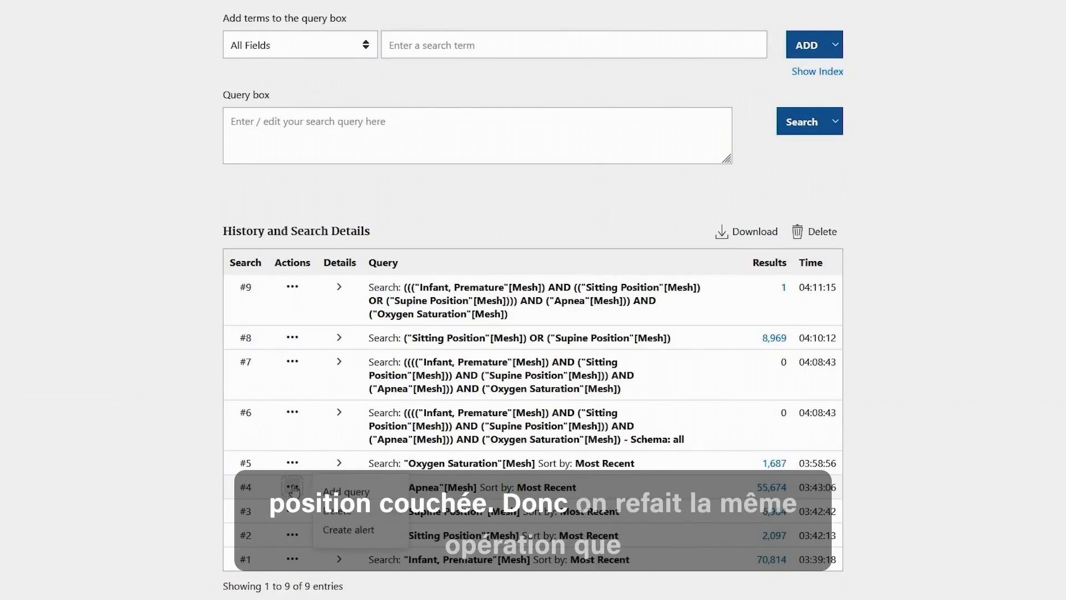
pyautogui.click(358, 490)
pyautogui.click(293, 463)
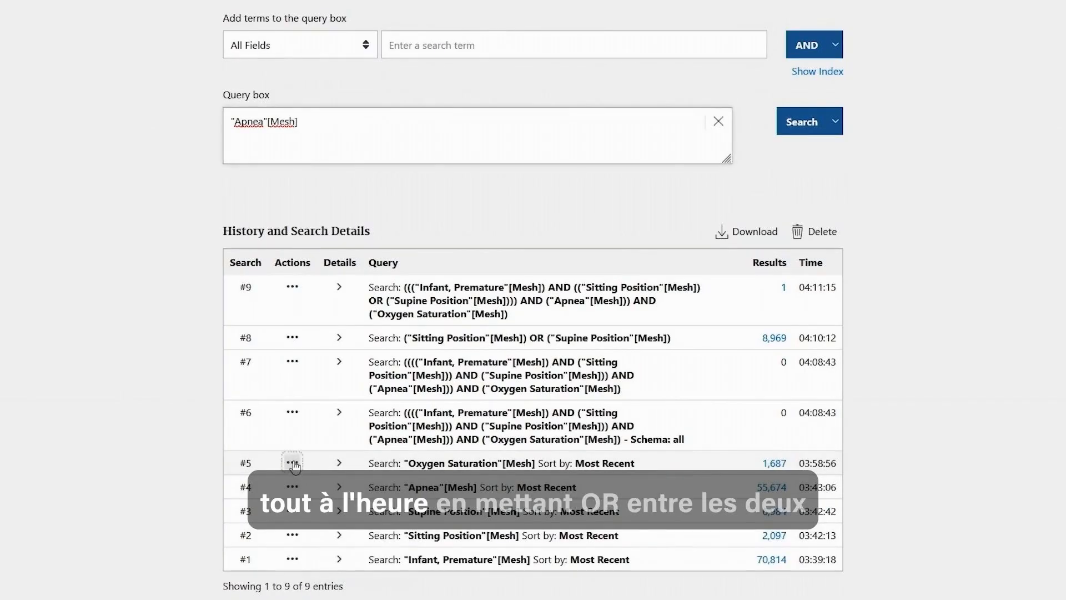
pyautogui.click(350, 486)
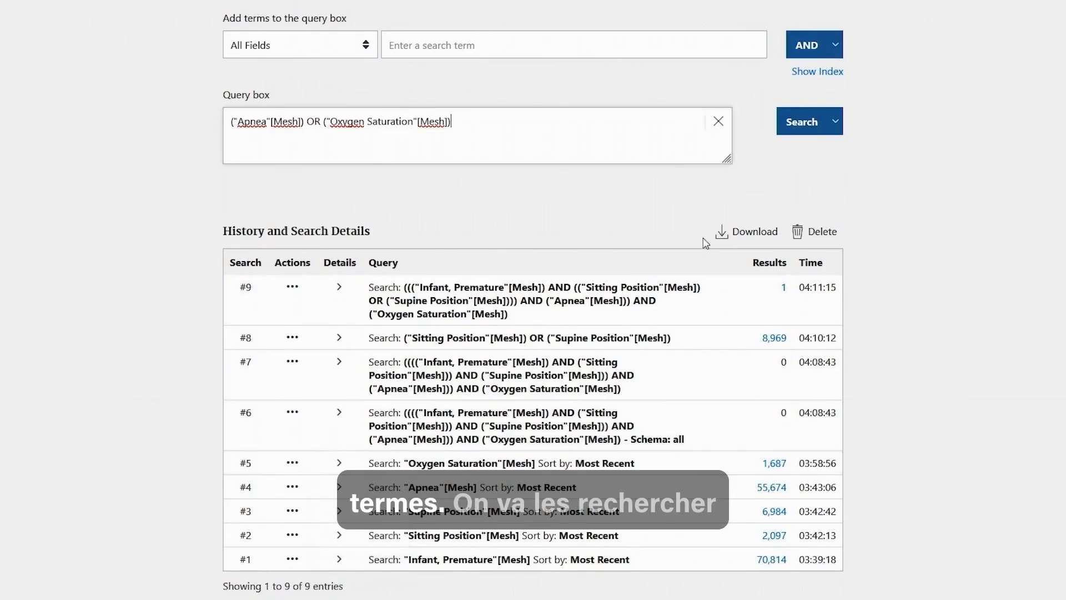
pyautogui.click(808, 125)
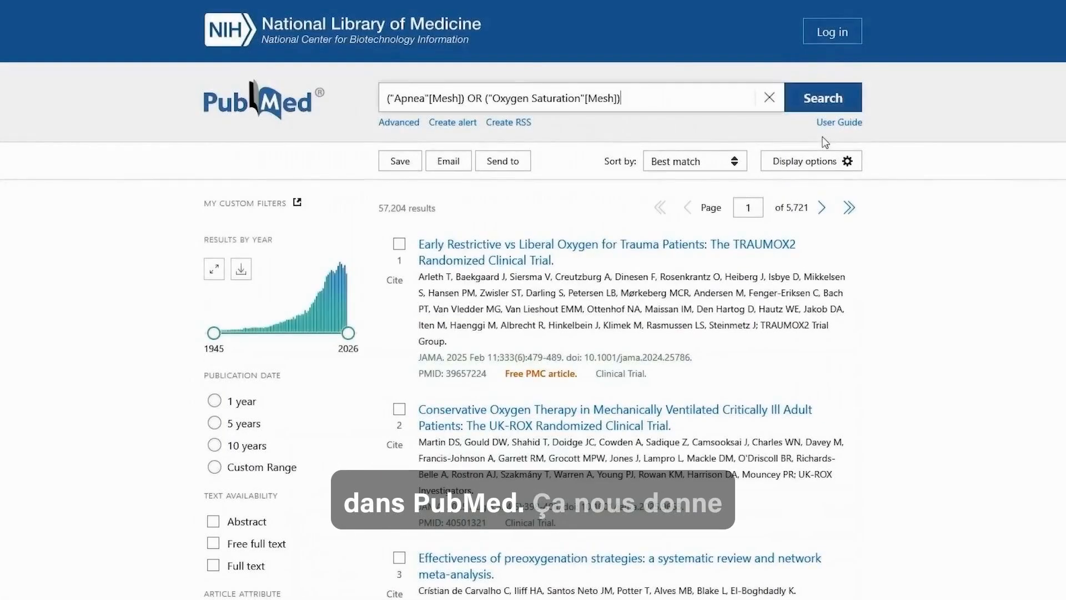
# Start a new advanced query with "Infant, Premature" and add the "Sitting Position" and "Supine Position" history searches with AND.
pyautogui.click(404, 123)
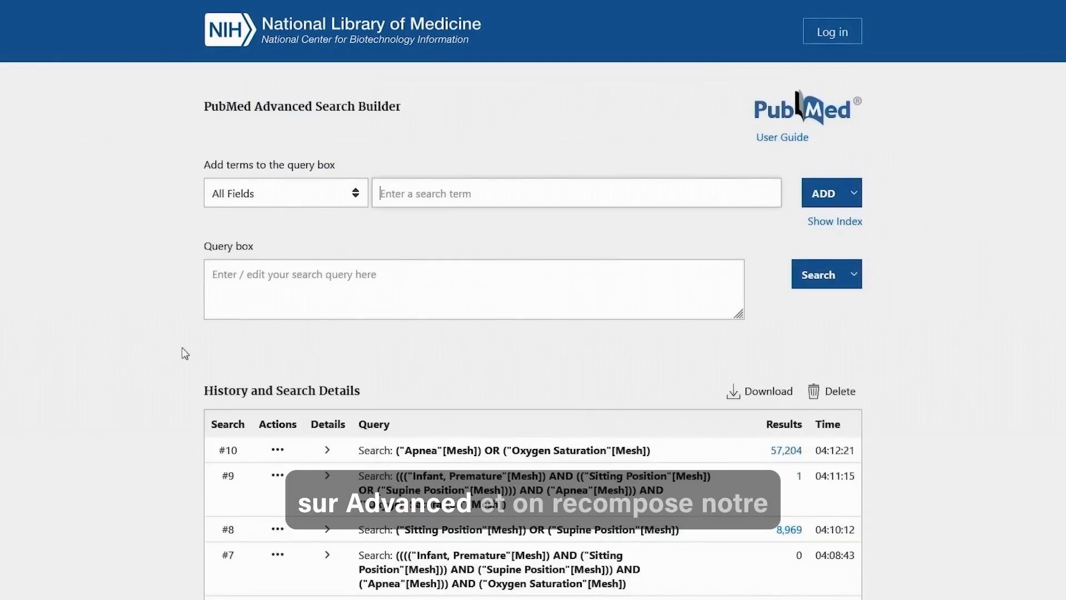
pyautogui.scroll(-5, 151, 448)
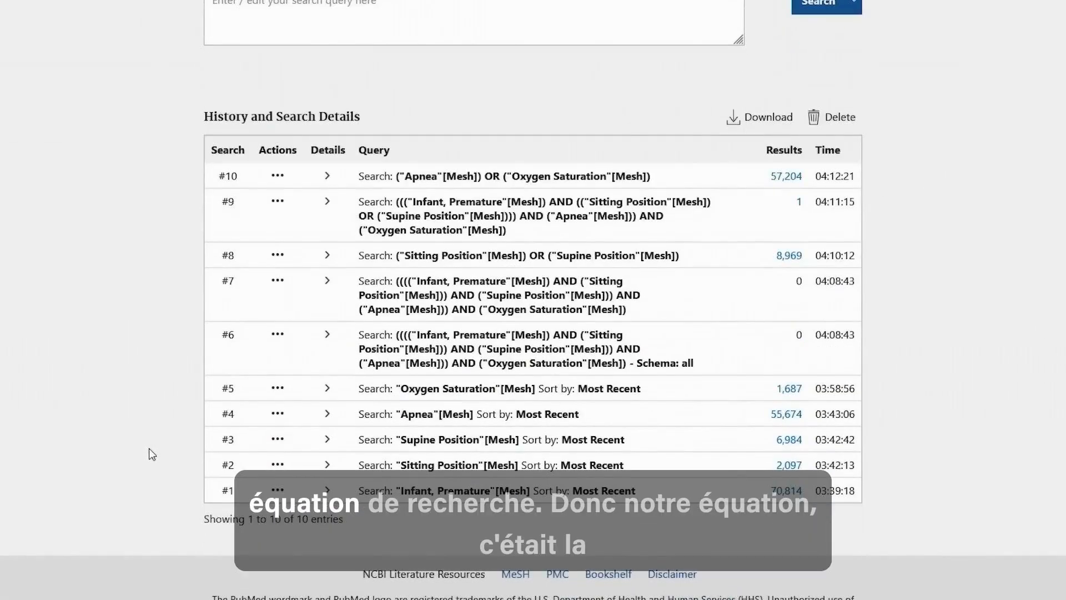
pyautogui.click(290, 487)
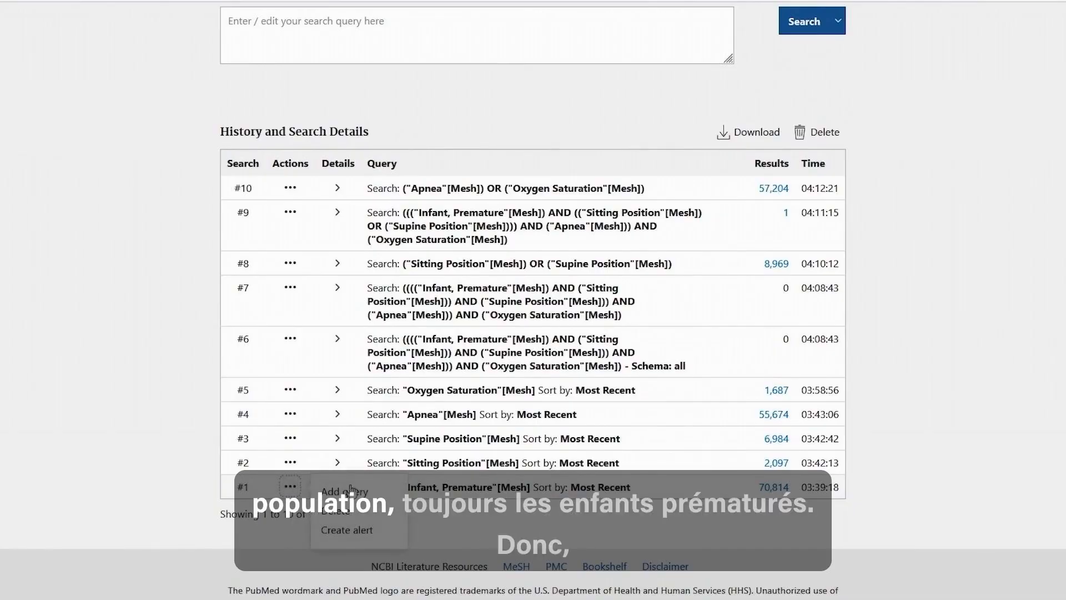
pyautogui.click(366, 490)
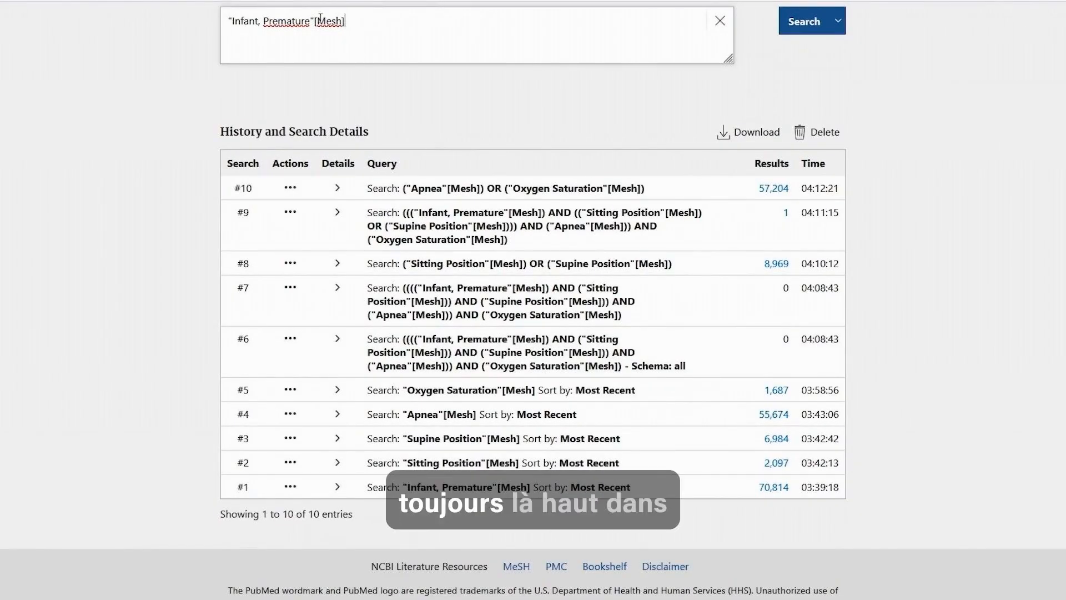
pyautogui.click(290, 465)
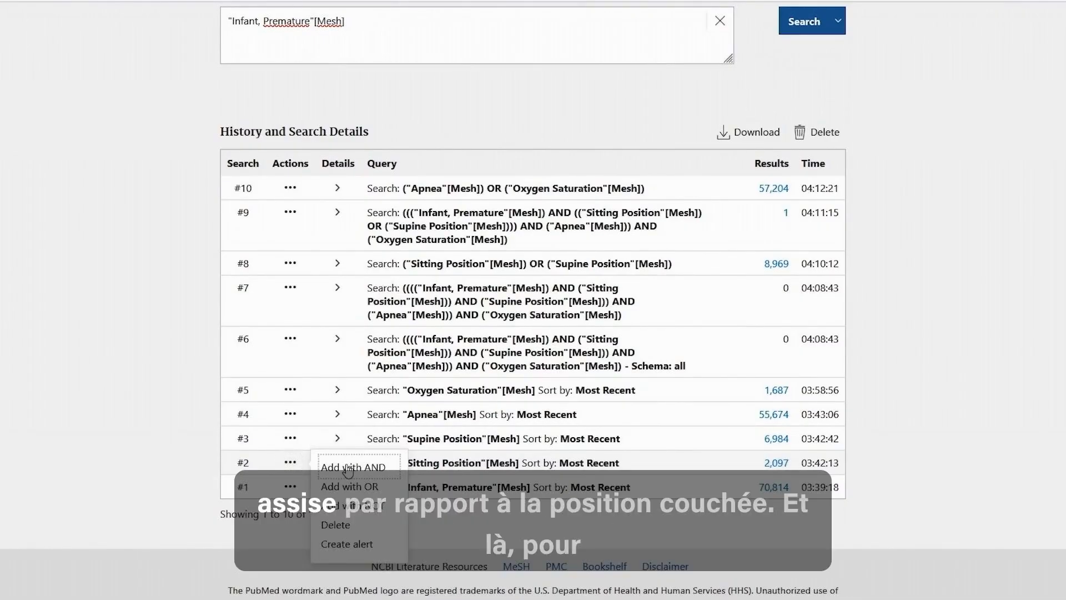
pyautogui.click(348, 468)
pyautogui.click(290, 438)
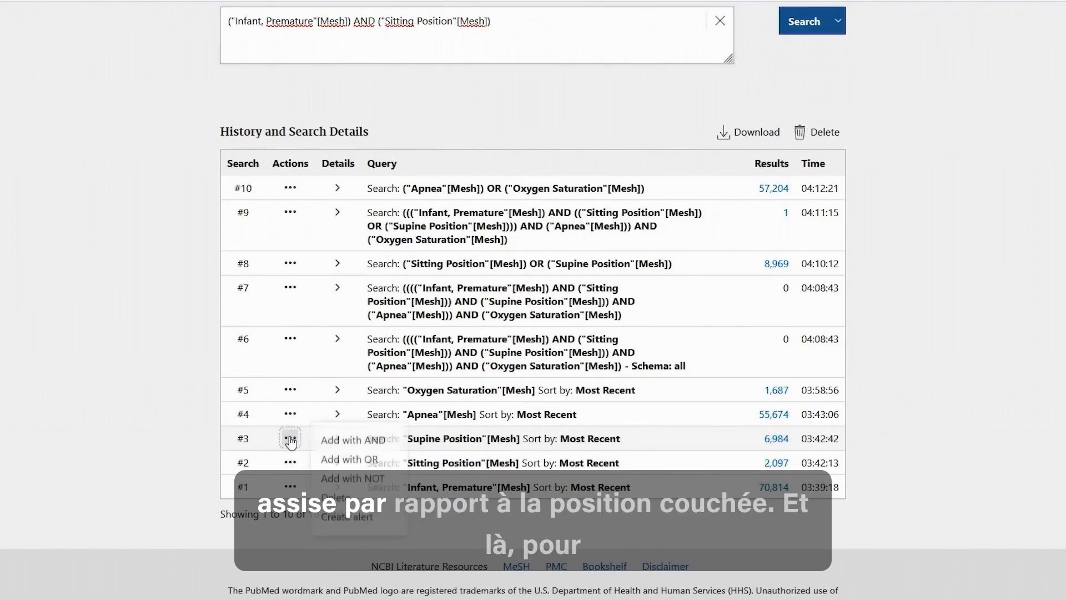
pyautogui.click(340, 442)
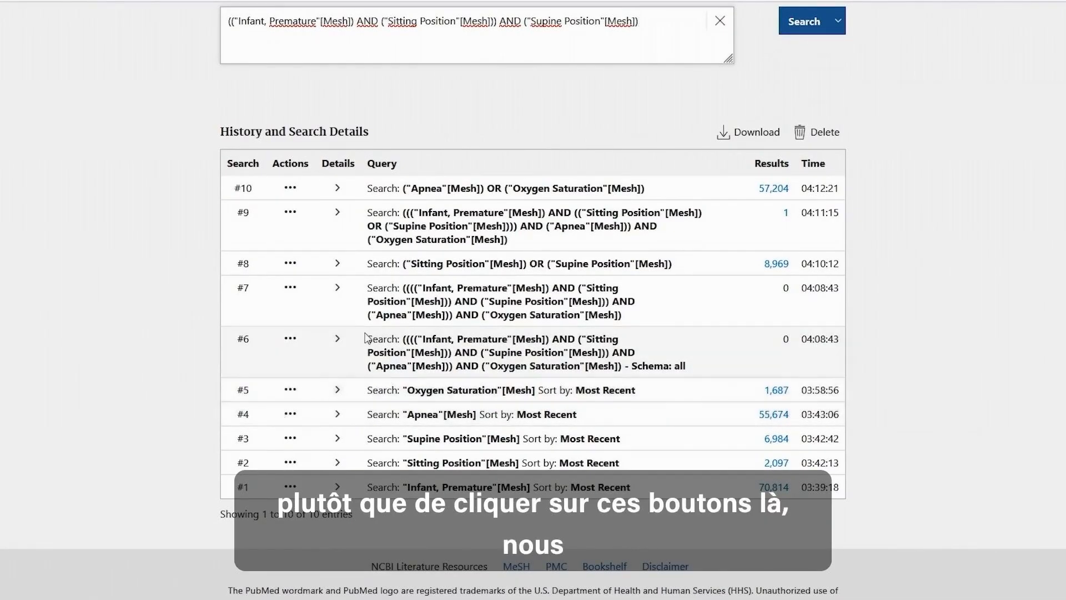
# Add the combined "Apnea" OR "Oxygen Saturation" search to the query with AND and run the search.
pyautogui.click(290, 190)
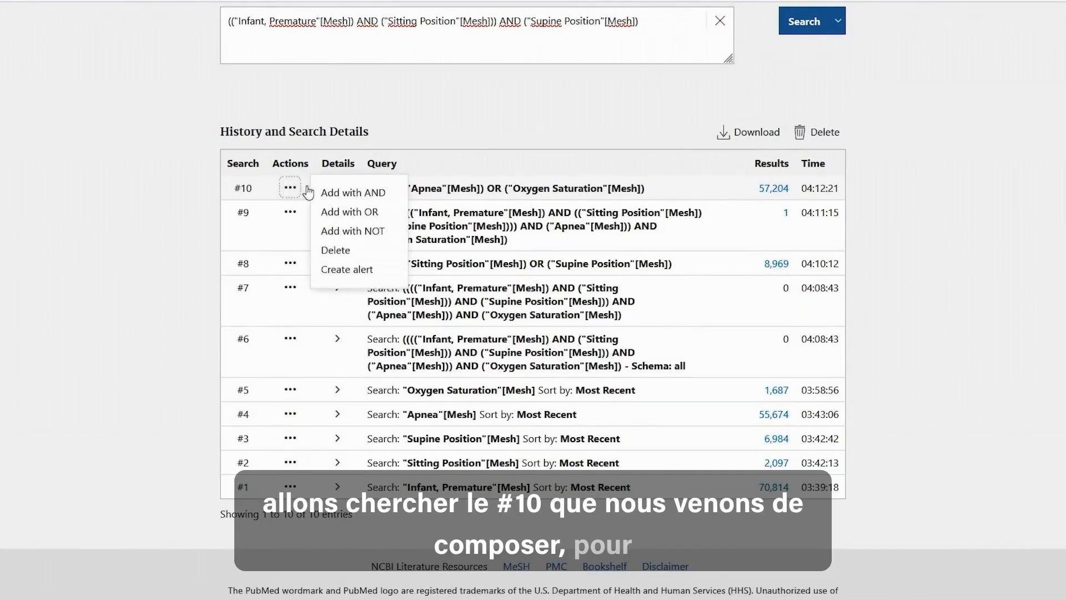
pyautogui.click(353, 193)
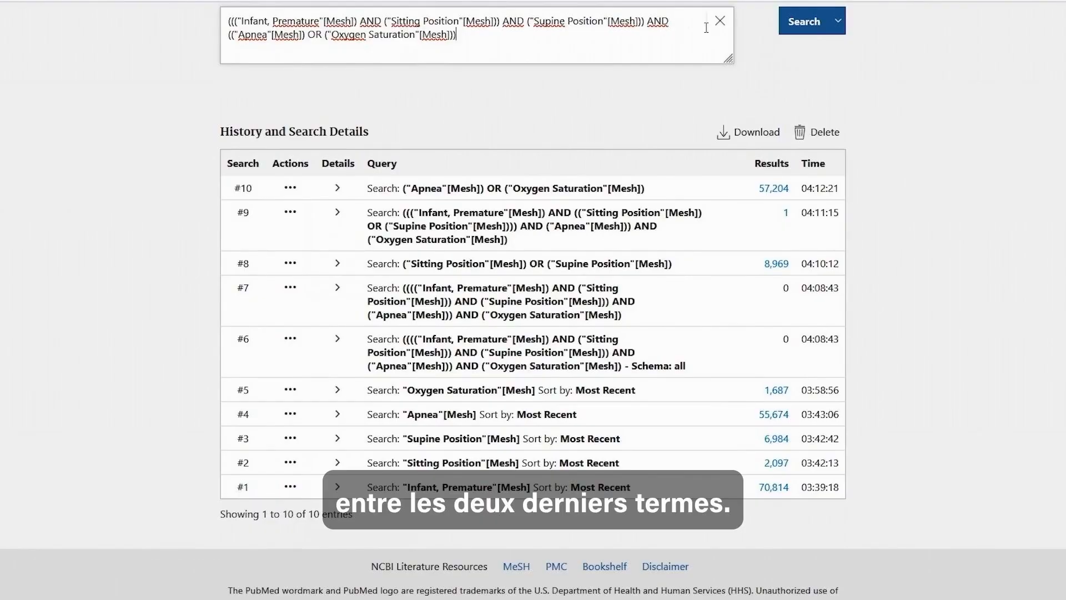
pyautogui.click(789, 31)
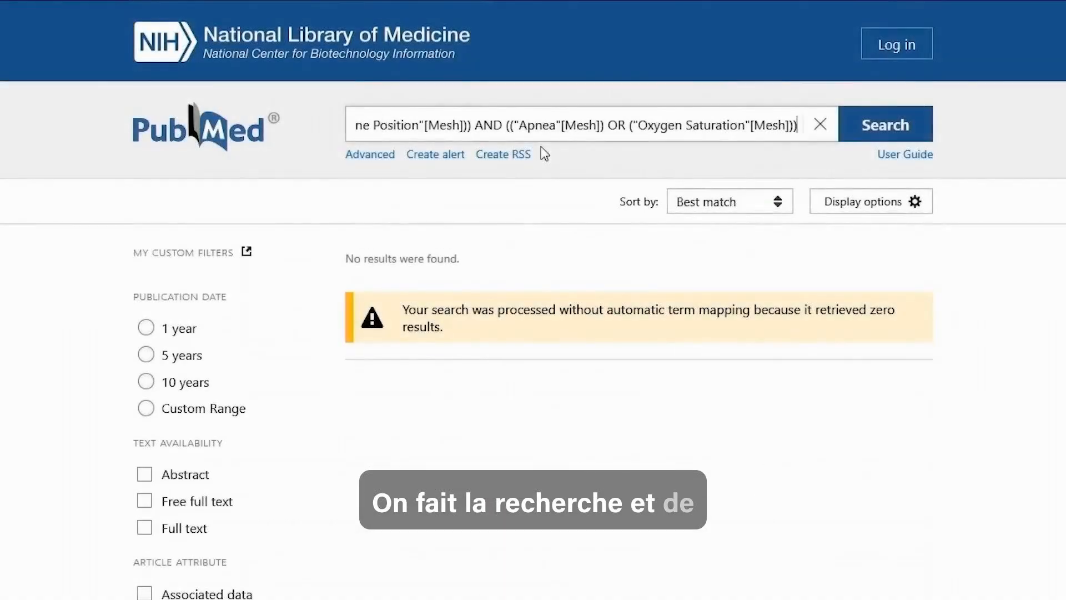
# Build a new advanced query from "Infant, Premature" and the combined "Sitting Position" OR "Supine Position" history search, joined with AND.
pyautogui.click(378, 165)
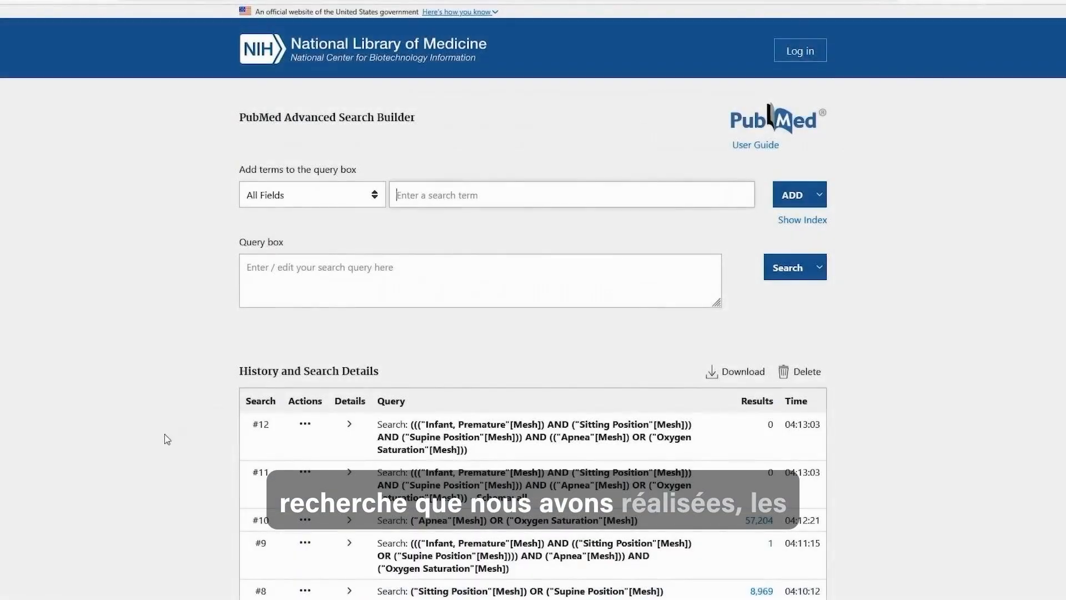
pyautogui.scroll(-2, 147, 473)
pyautogui.scroll(-1, 150, 471)
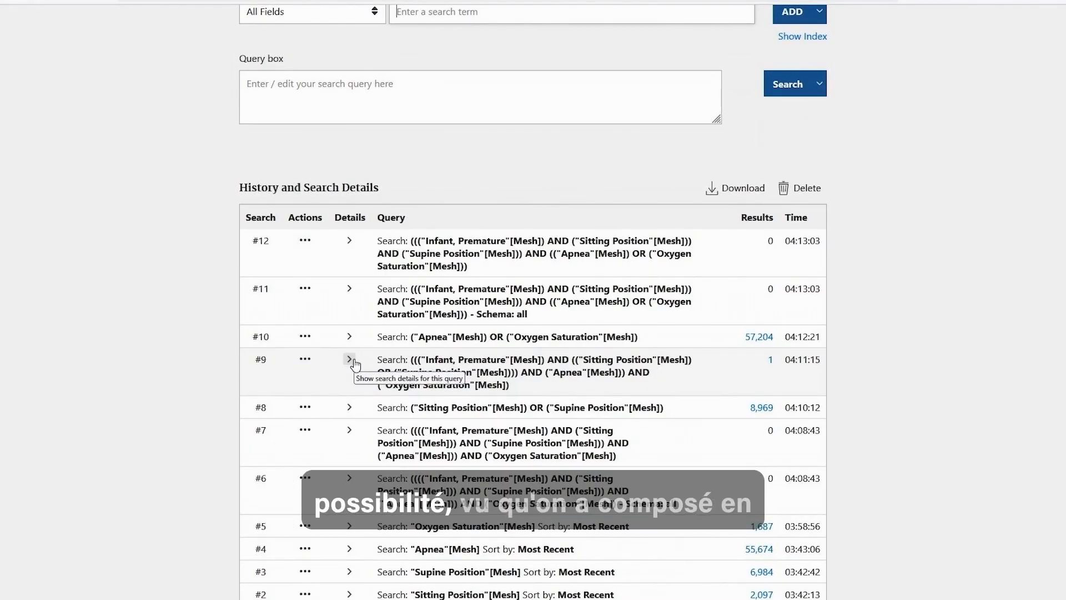
pyautogui.scroll(-2, 165, 467)
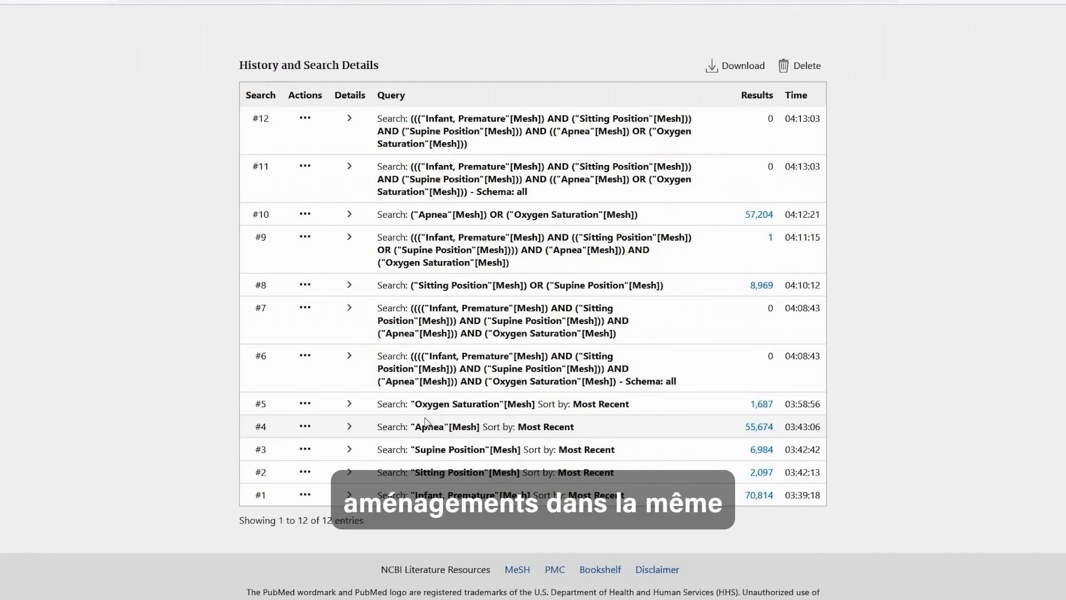
pyautogui.click(307, 496)
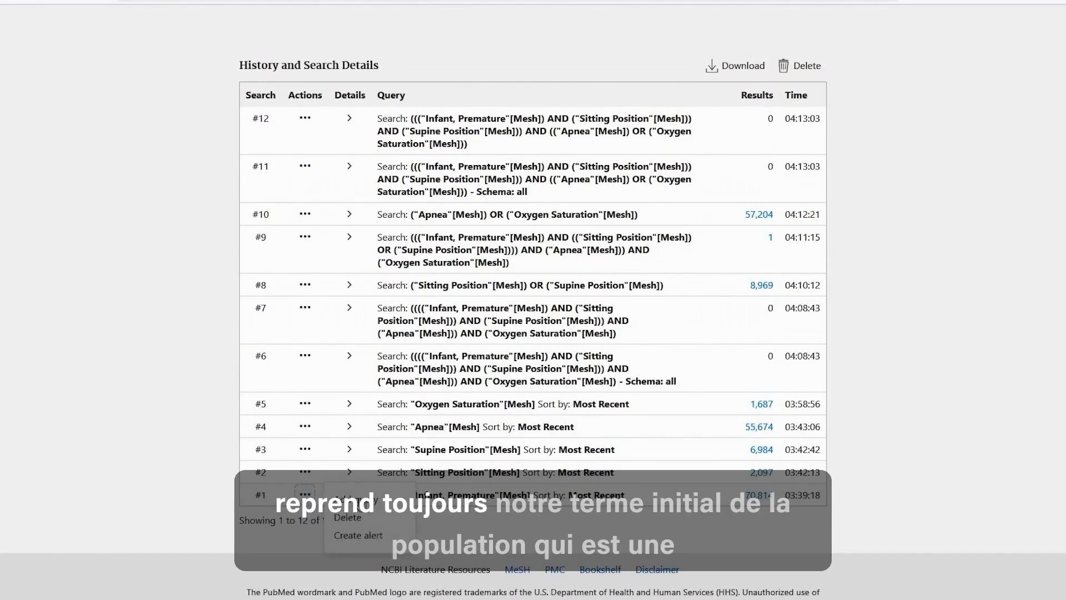
pyautogui.click(358, 500)
pyautogui.scroll(-5, 145, 453)
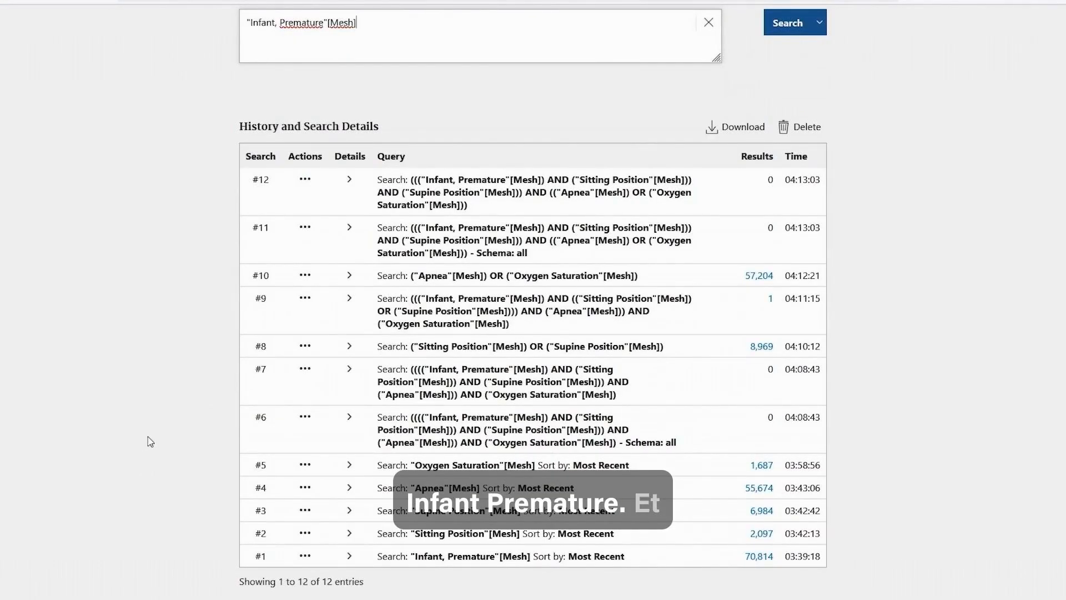
pyautogui.click(305, 347)
pyautogui.click(359, 351)
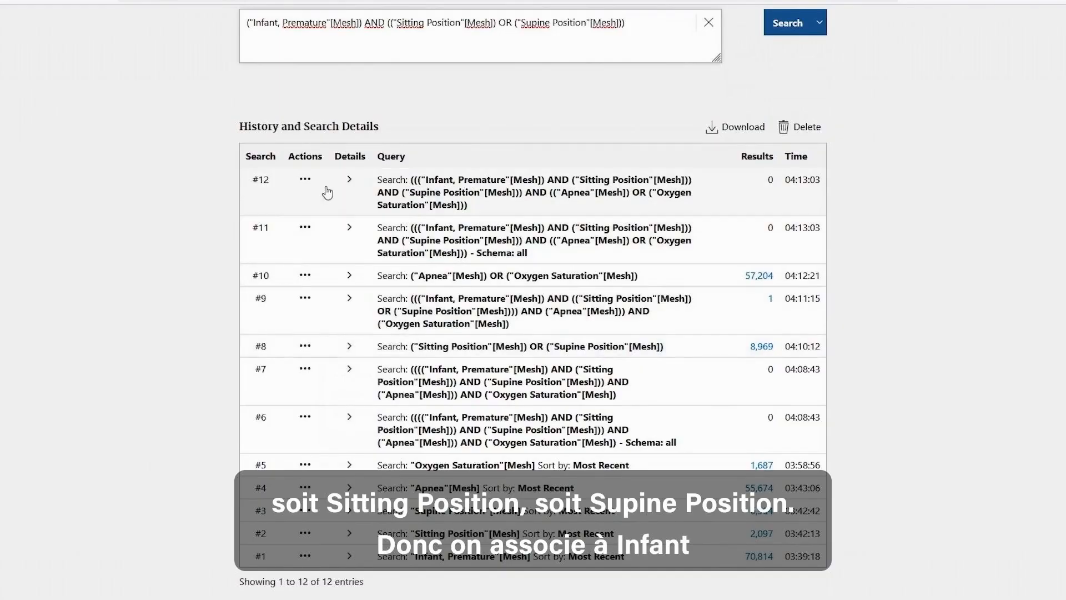
# Extend the query with the combined "Apnea" OR "Oxygen Saturation" search using AND, and run it.
pyautogui.click(305, 275)
pyautogui.click(361, 280)
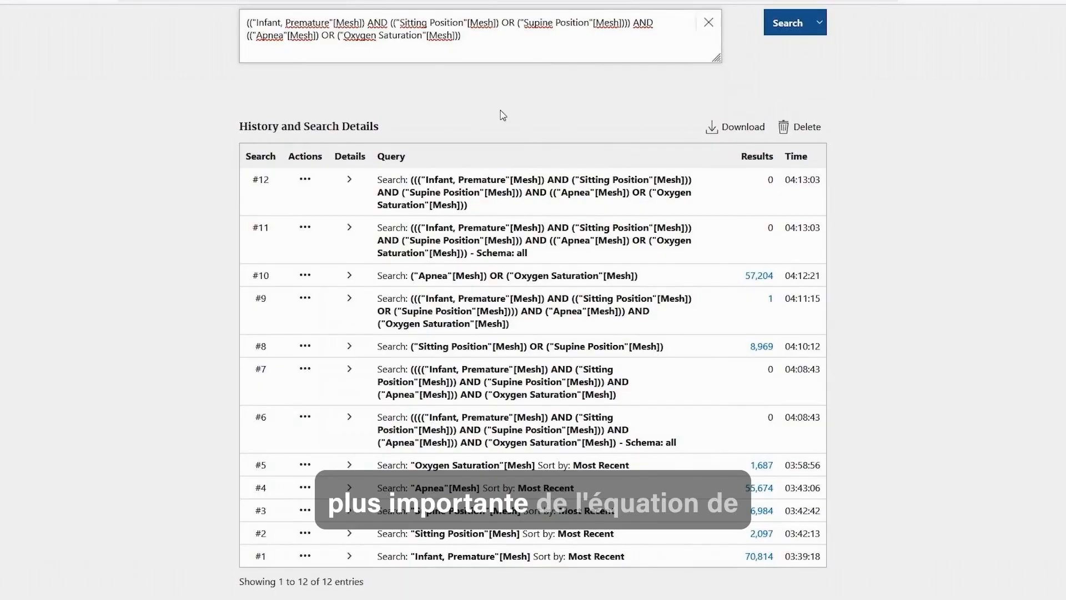
pyautogui.click(791, 31)
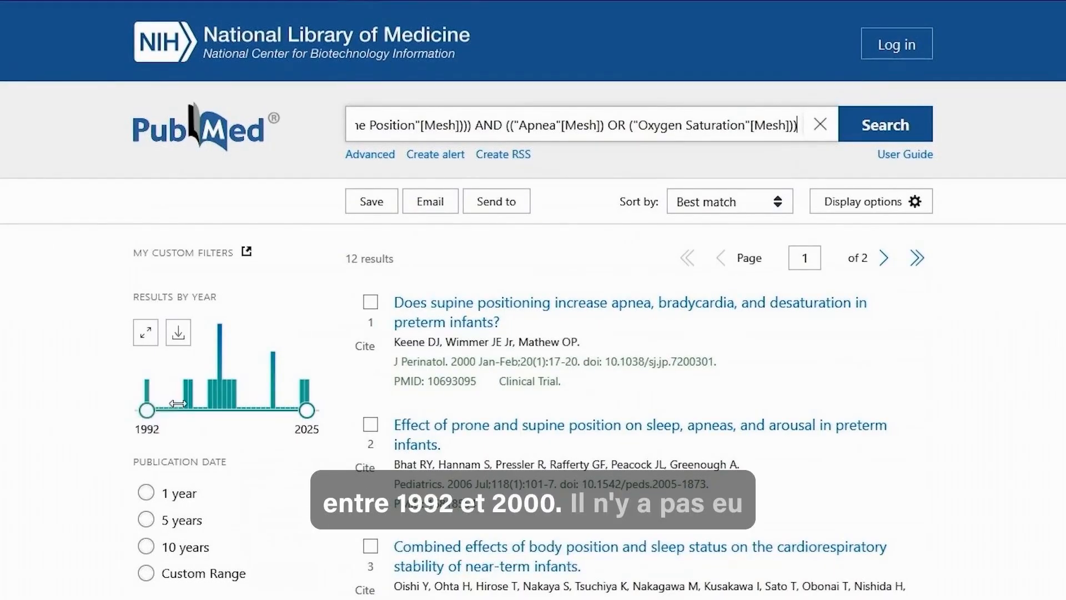
# Examine the results-by-year chart and the result filters, including the custom publication date range, leaving that range cleared.
pyautogui.moveTo(188, 407)
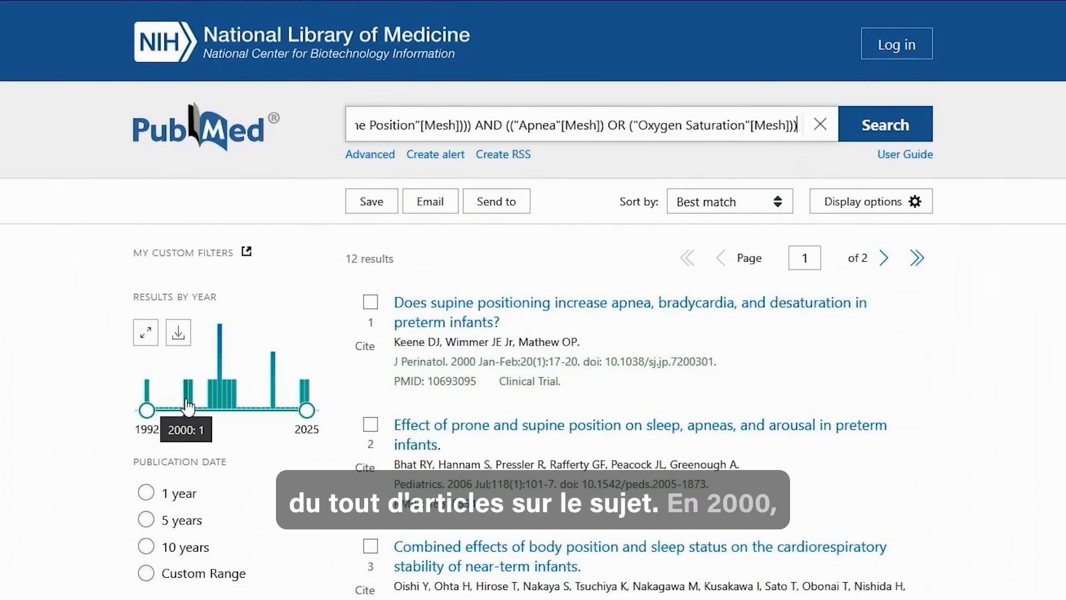
pyautogui.moveTo(221, 407)
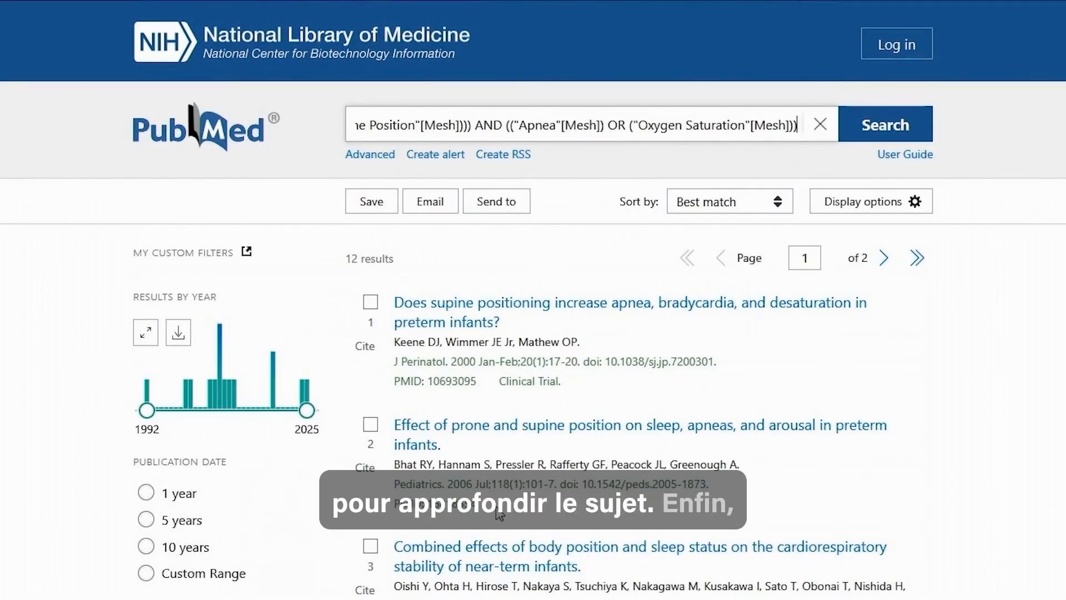
pyautogui.scroll(-3, 500, 514)
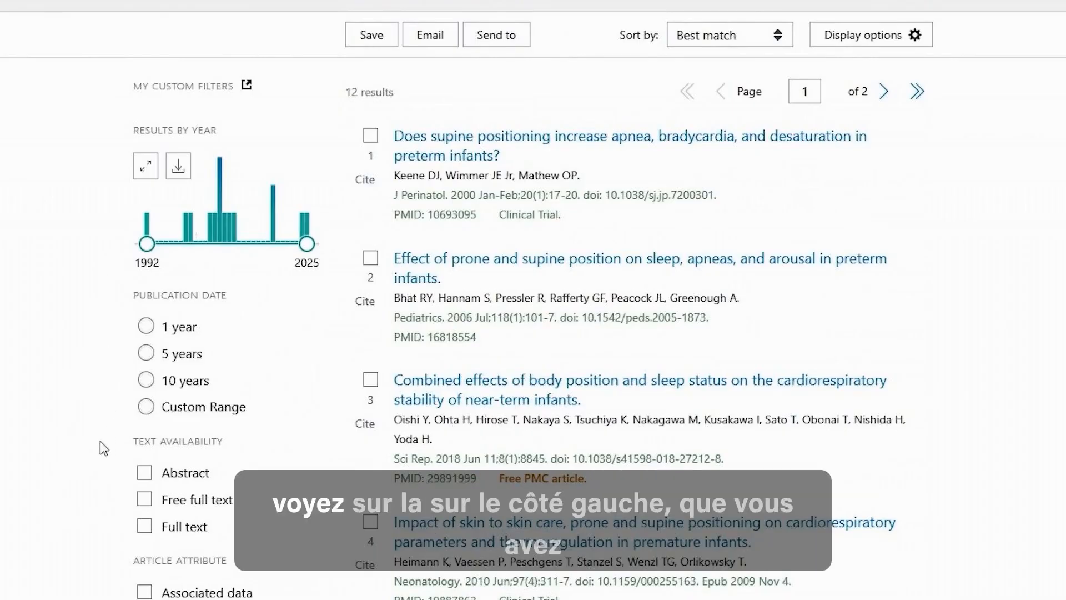
pyautogui.scroll(-6, 98, 462)
pyautogui.scroll(3, 91, 472)
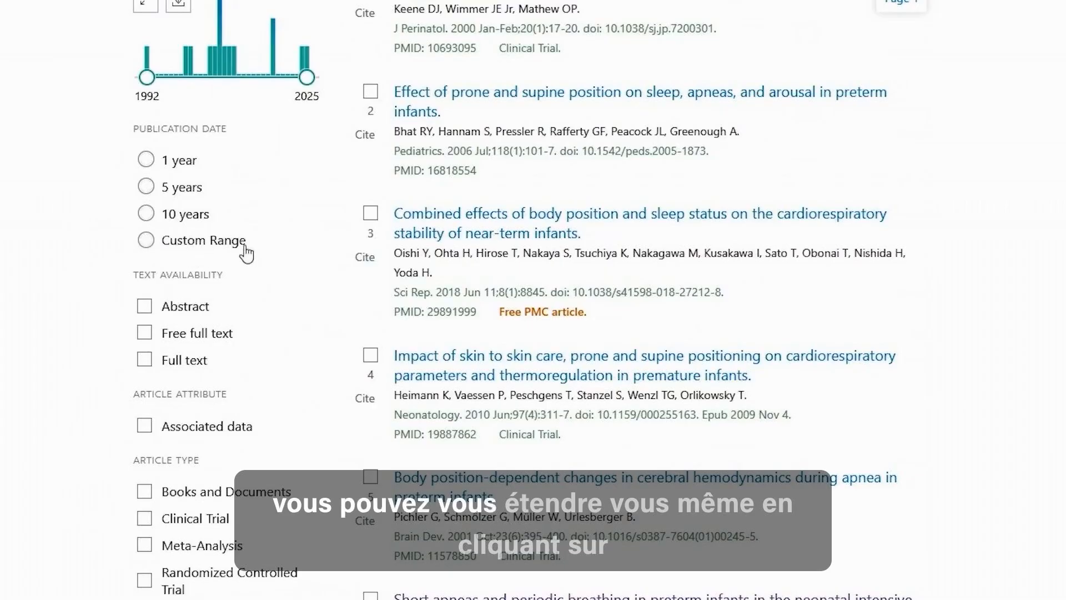
pyautogui.click(146, 240)
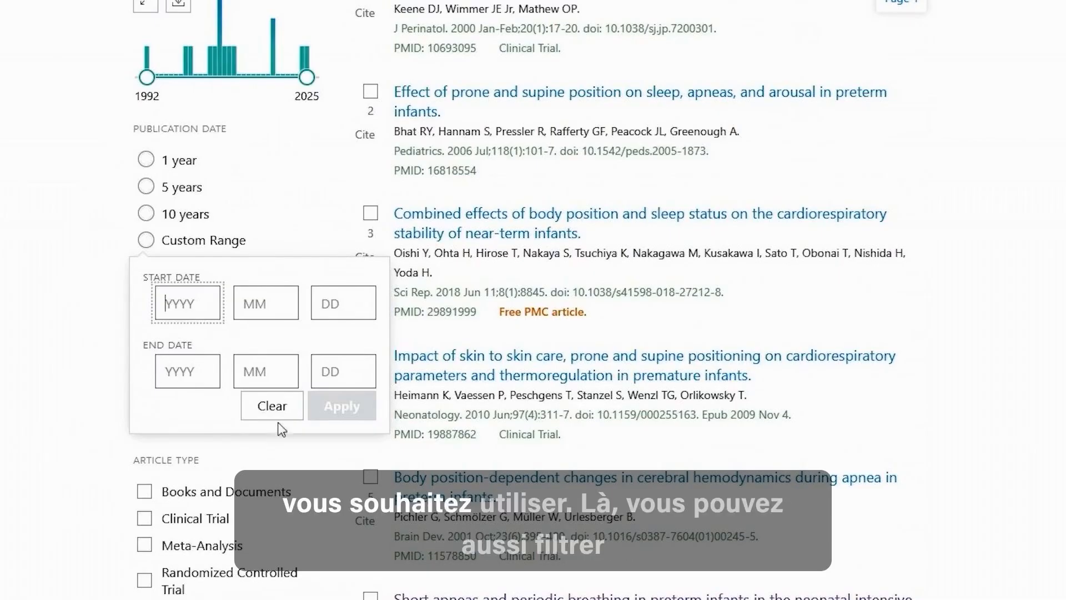
pyautogui.click(266, 408)
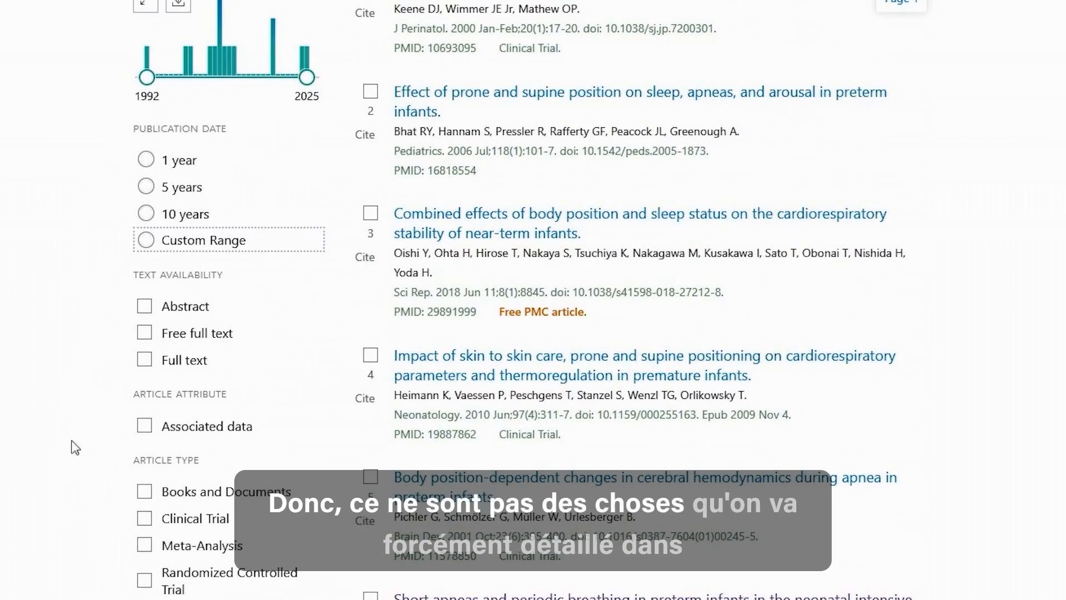
# Return to the advanced search builder and review the history of all searches run.
pyautogui.scroll(6, 266, 431)
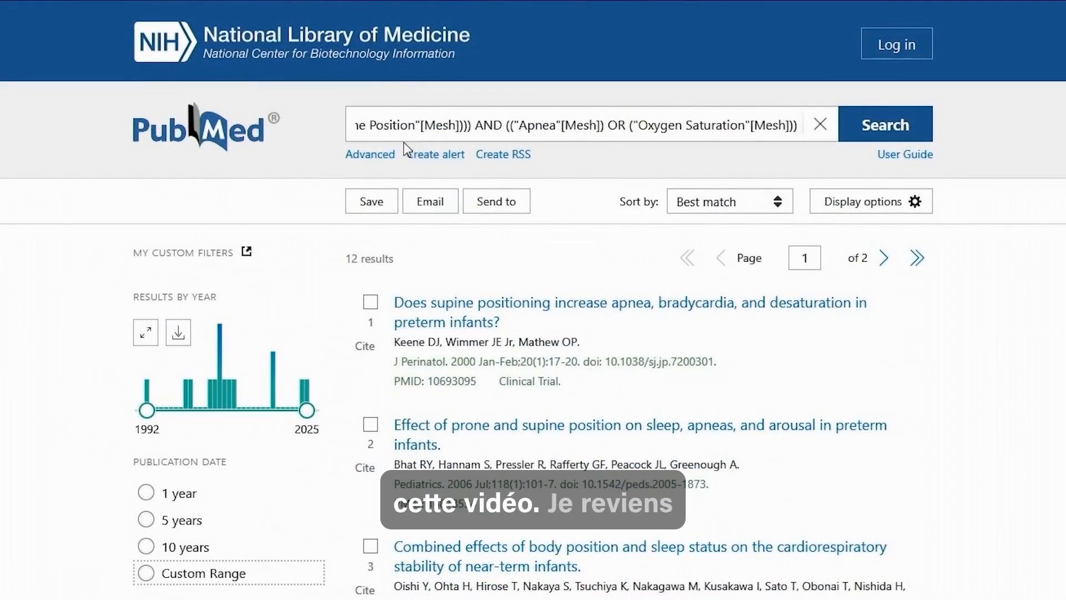
pyautogui.click(366, 155)
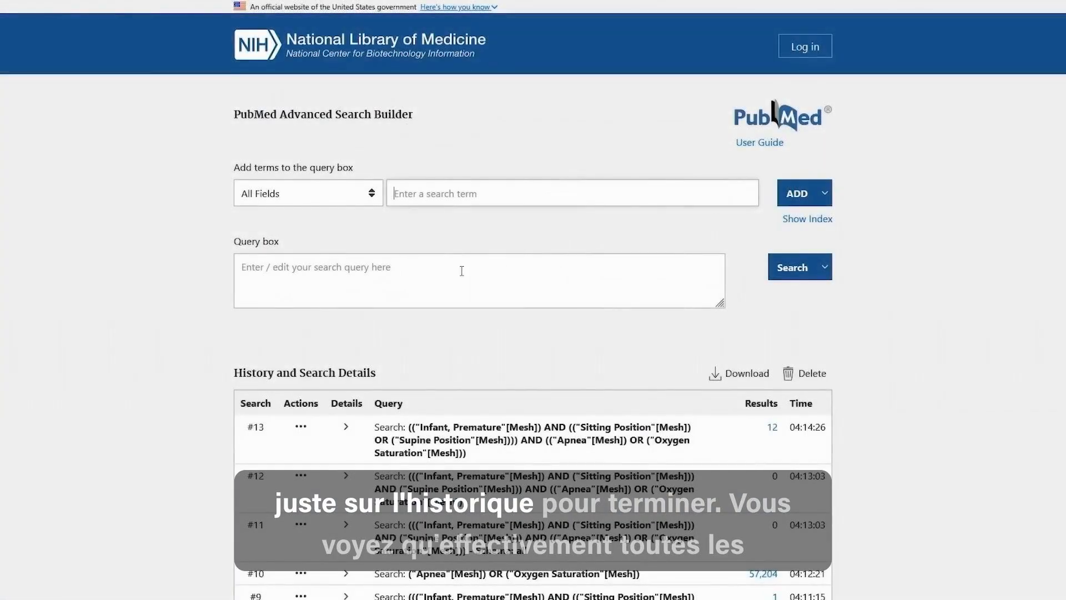
pyautogui.scroll(-5, 186, 391)
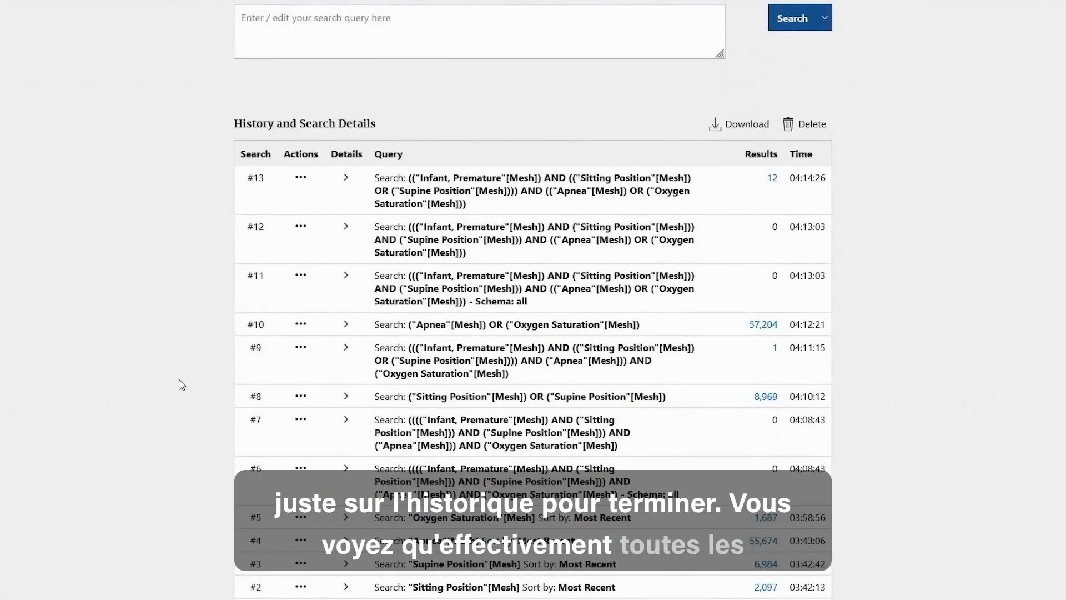